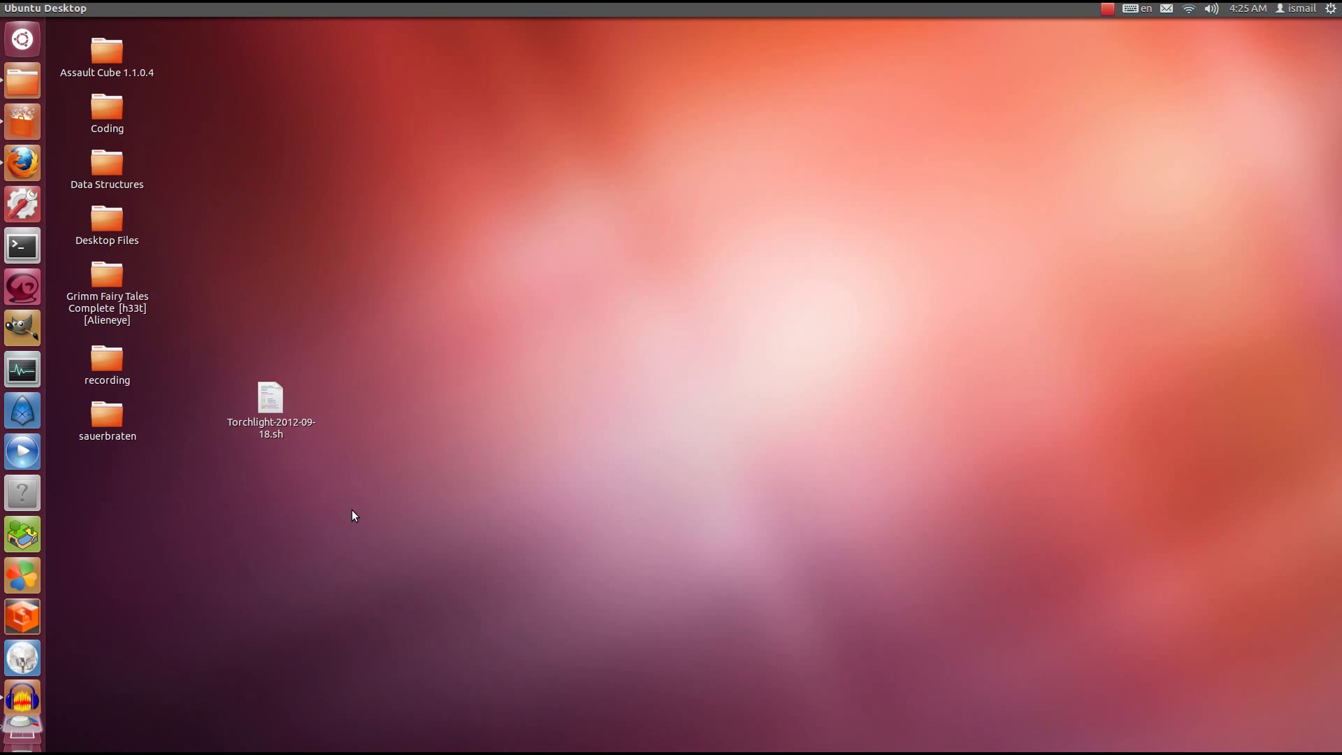
- Select the Torchlight-2012-09-18.sh installer icon on the desktop
click(290, 430)
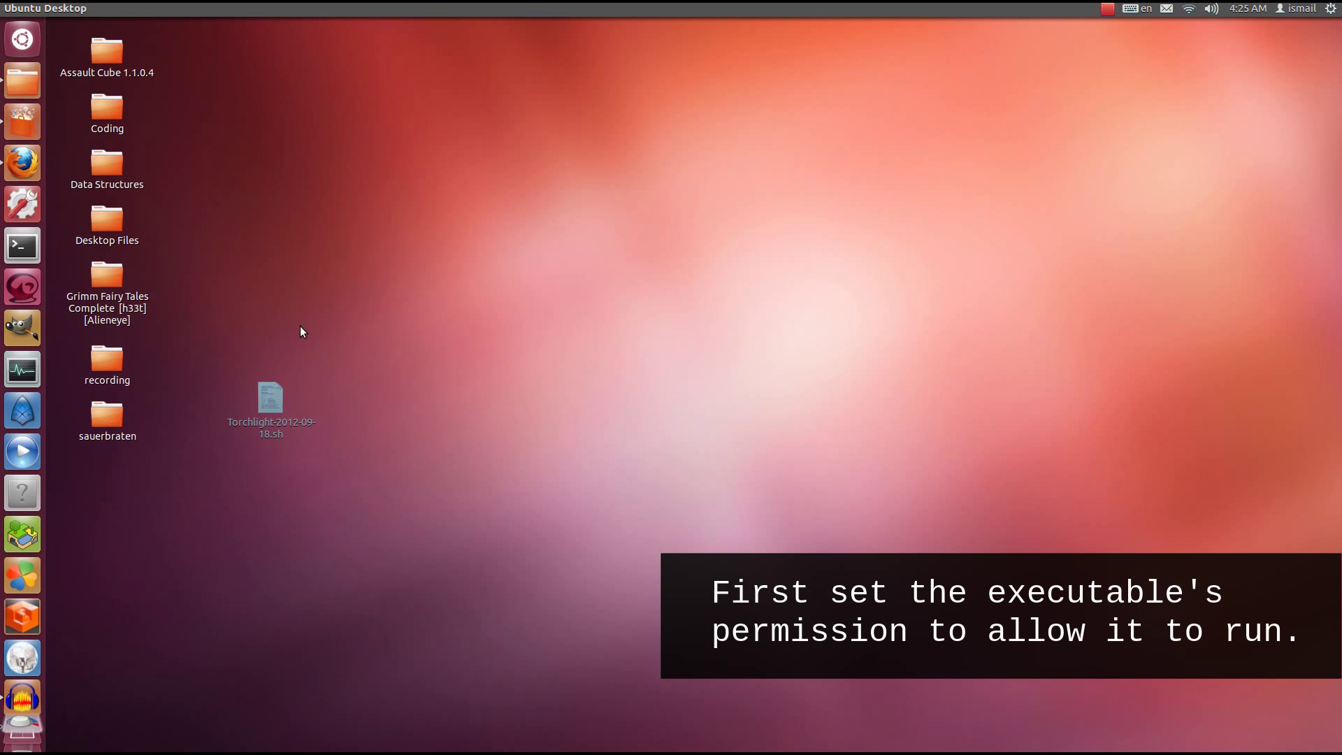
- Turn on 'Allow executing file as program' in the script's Properties permissions and close the dialog
right_click(267, 407)
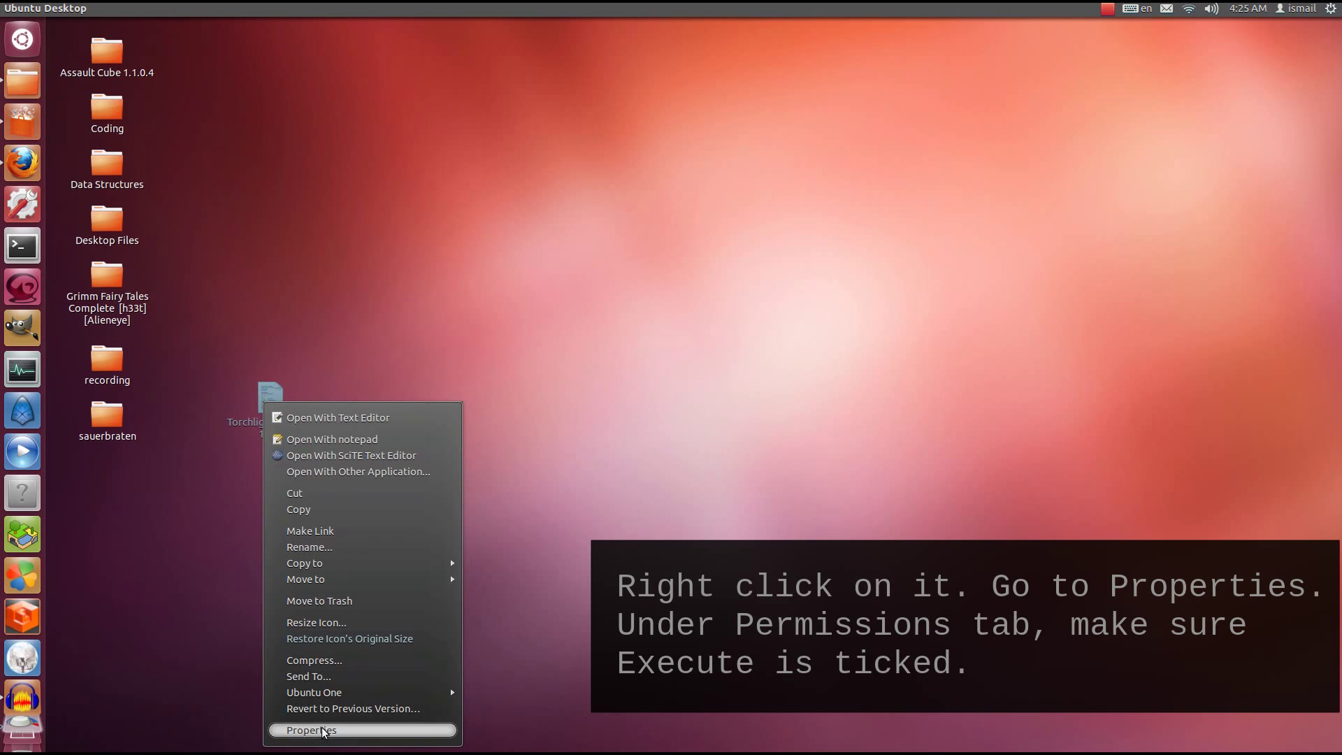
click(341, 732)
click(540, 207)
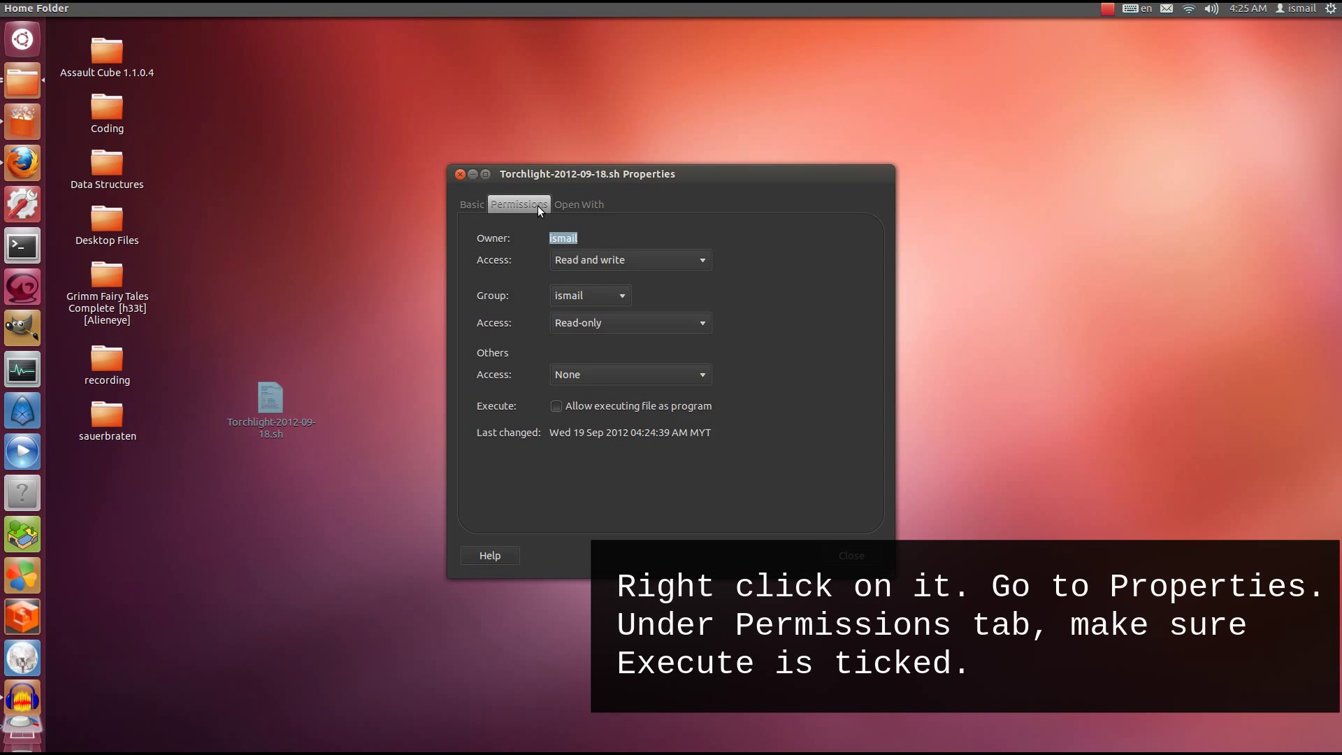
drag(584, 175, 472, 149)
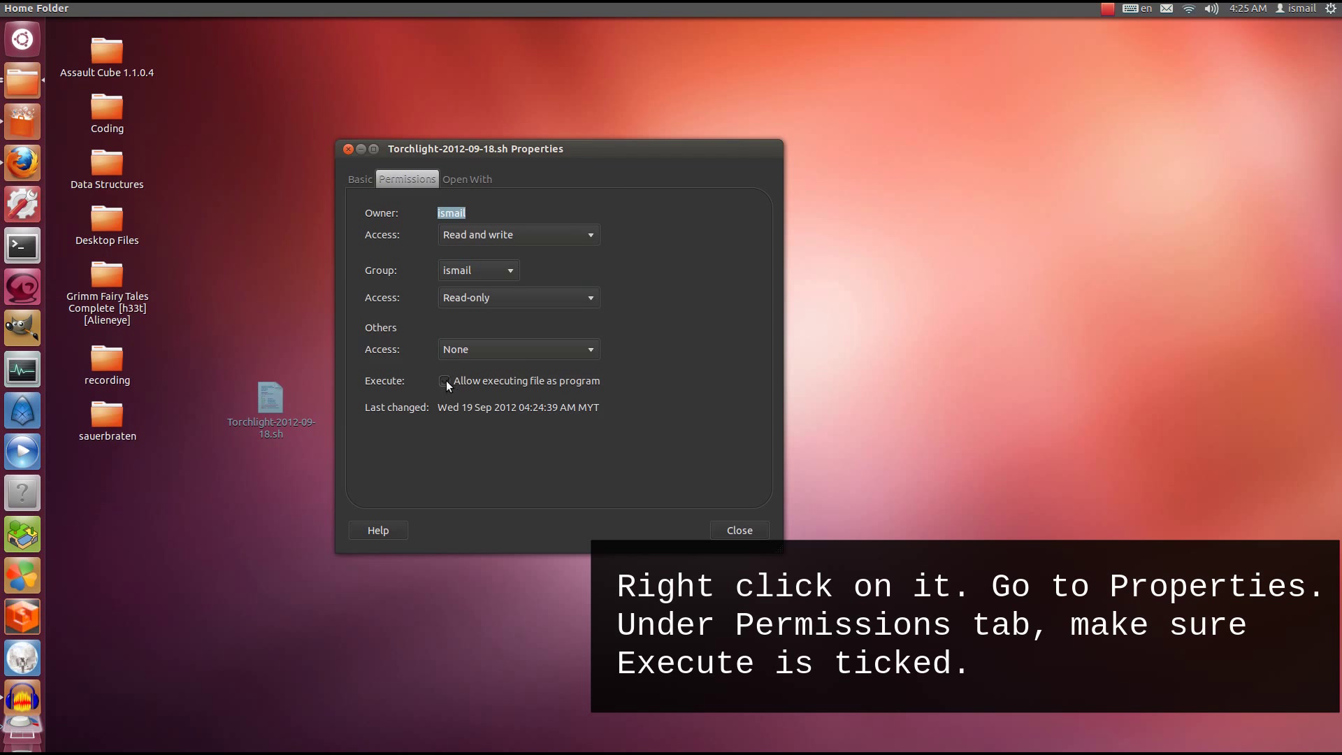
click(738, 530)
- Run Torchlight-2012-09-18.sh and centre its XTerm and Nixstaller Welcome windows on screen
double_click(266, 413)
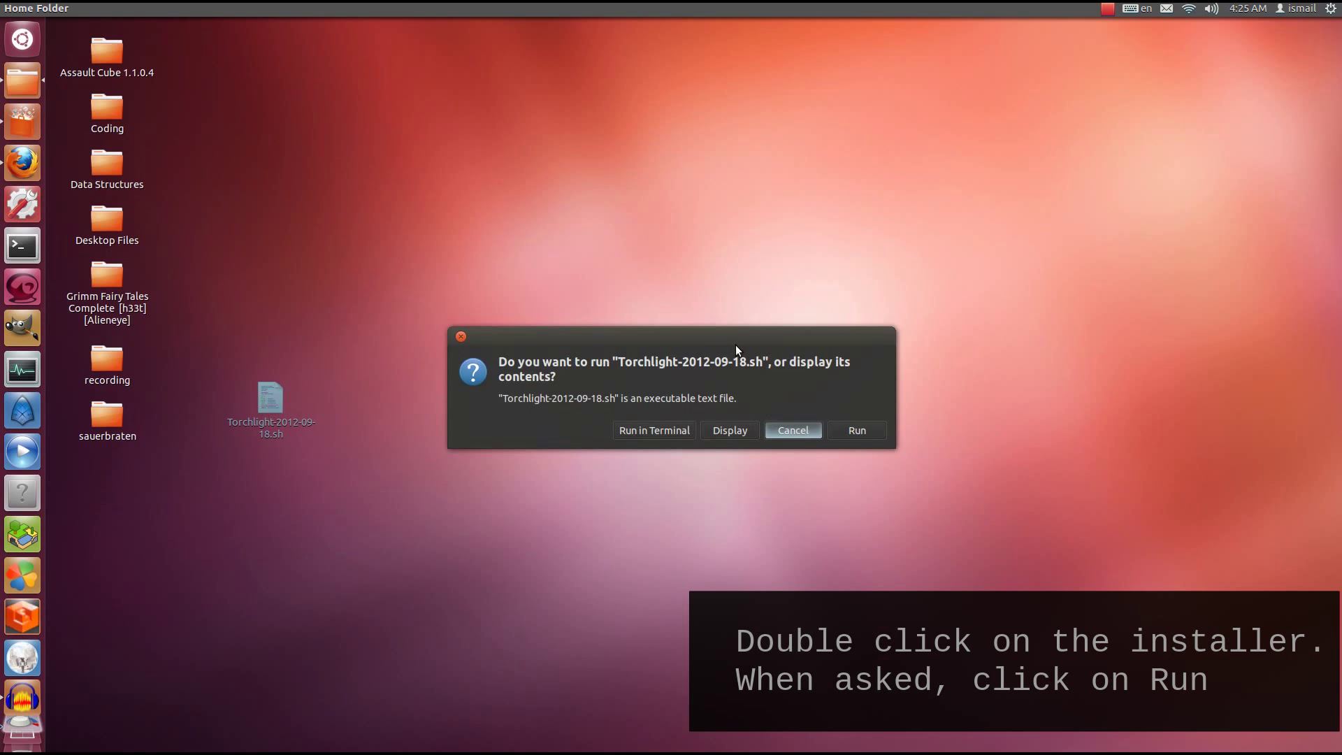
drag(728, 337, 491, 222)
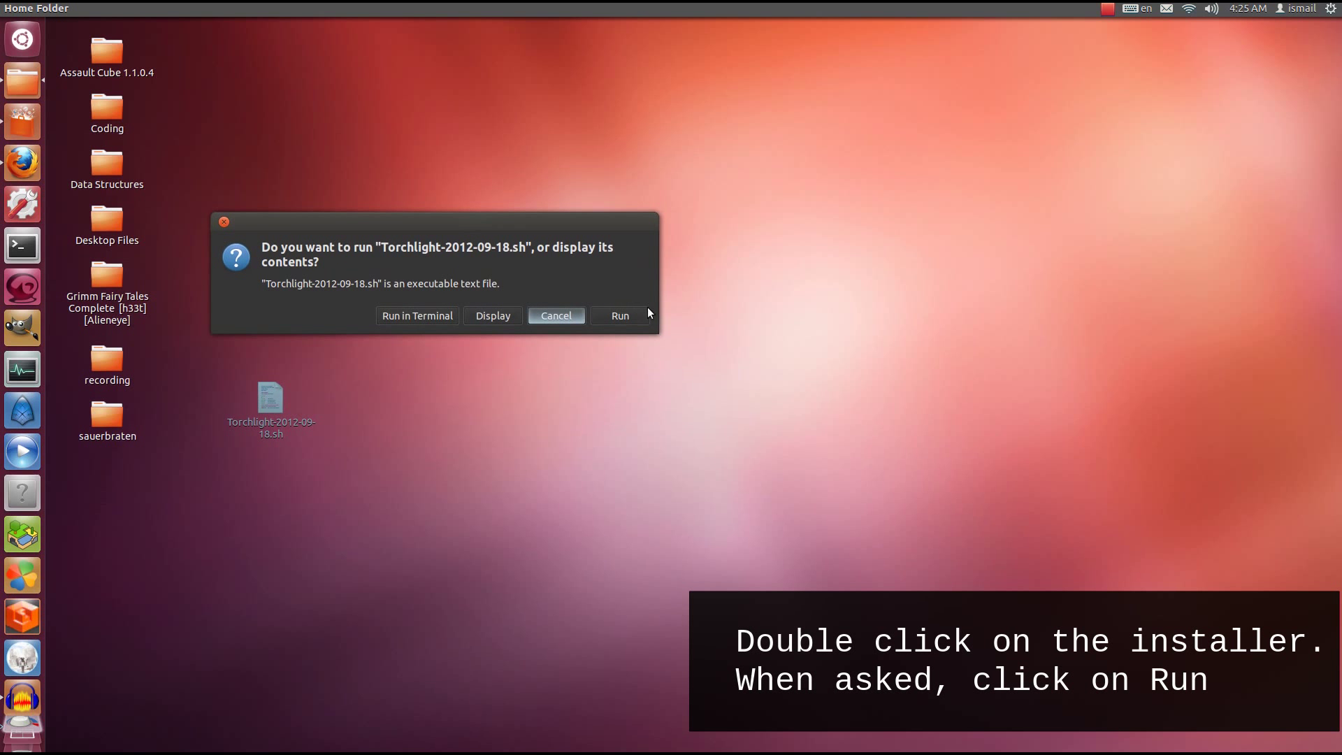
click(615, 318)
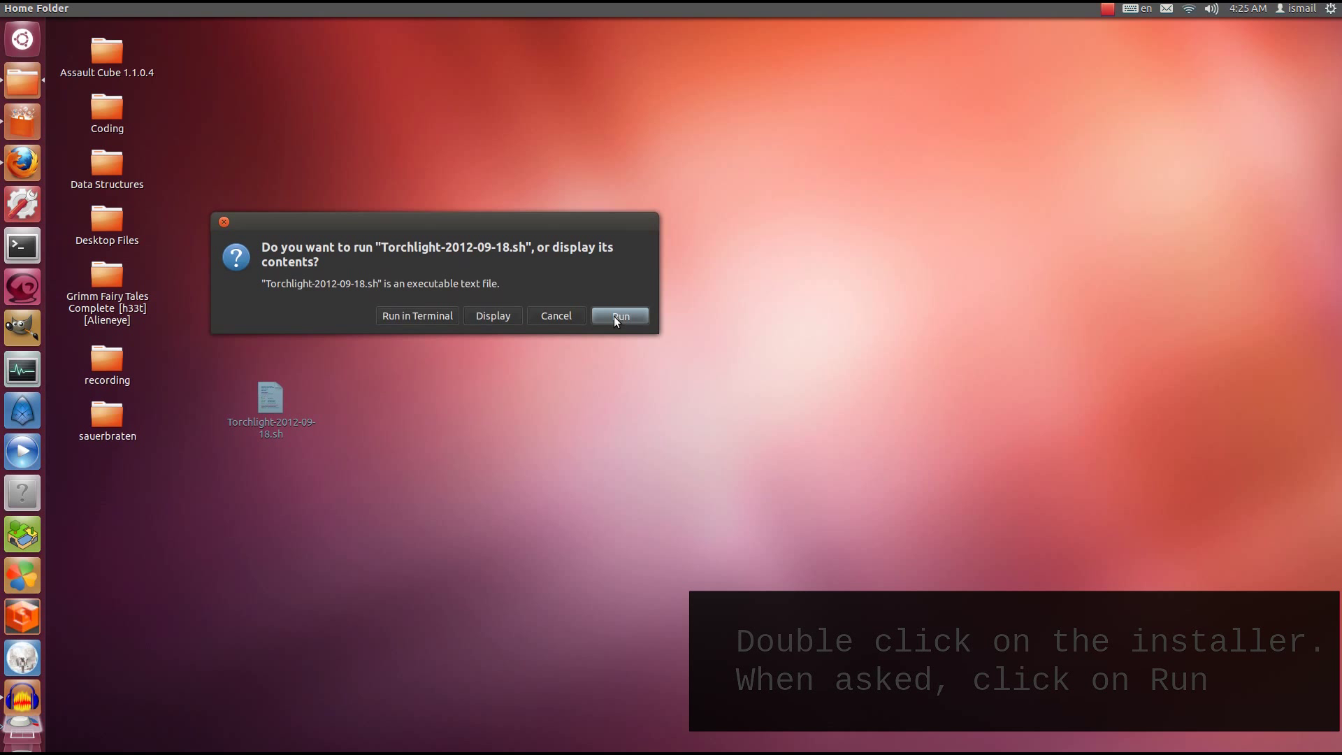
click(615, 317)
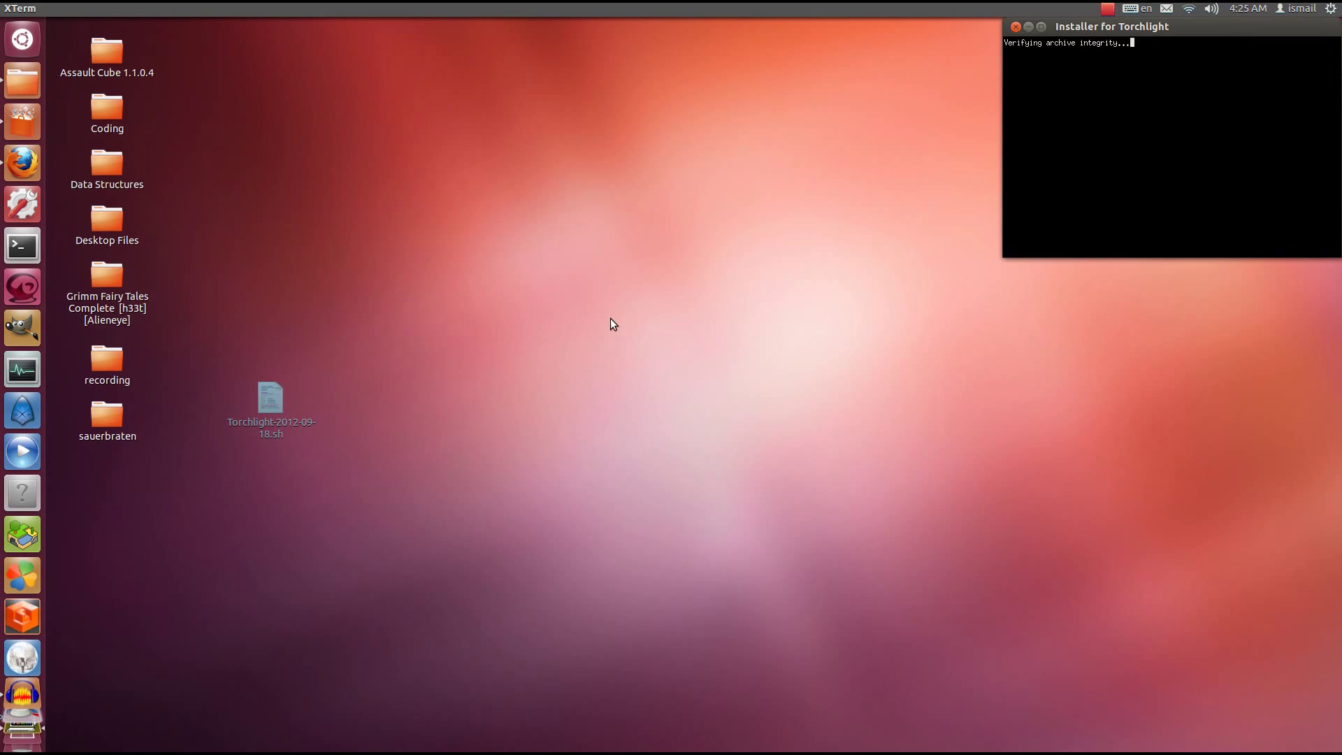
drag(1087, 26, 526, 212)
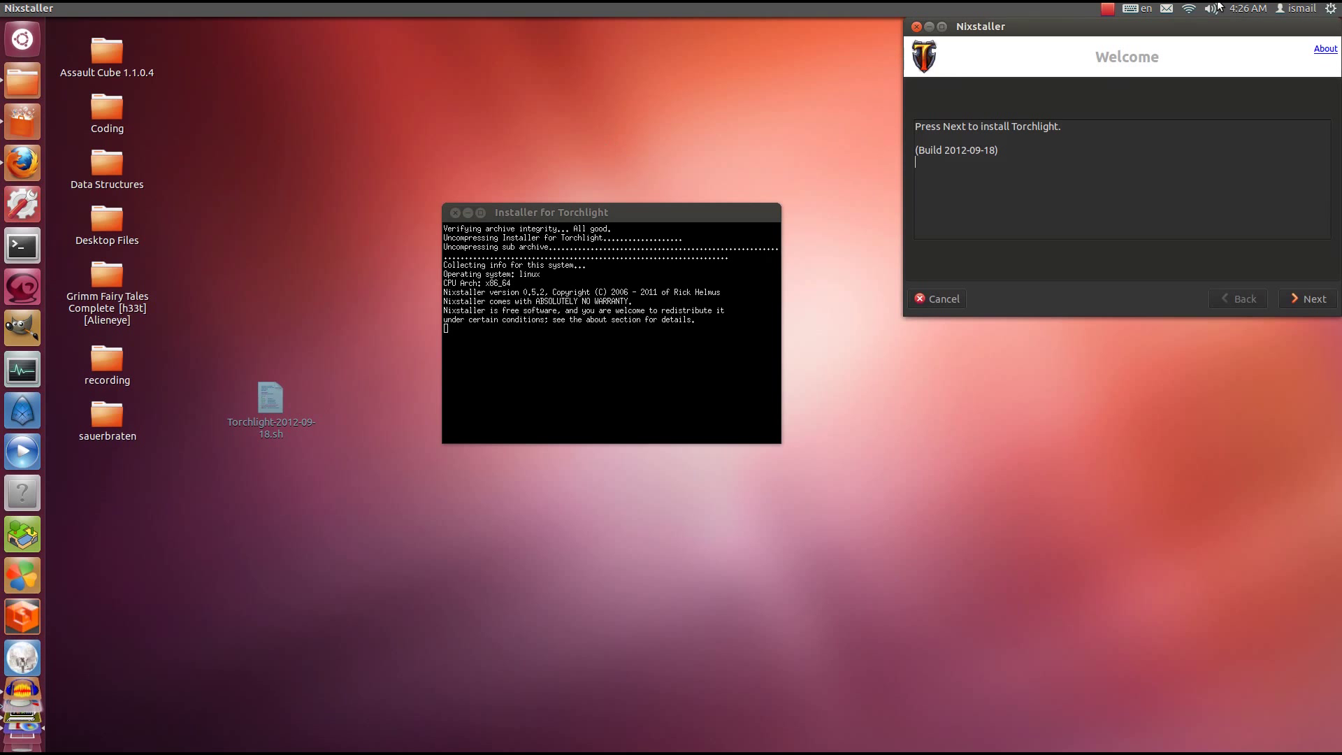
drag(1110, 27, 576, 198)
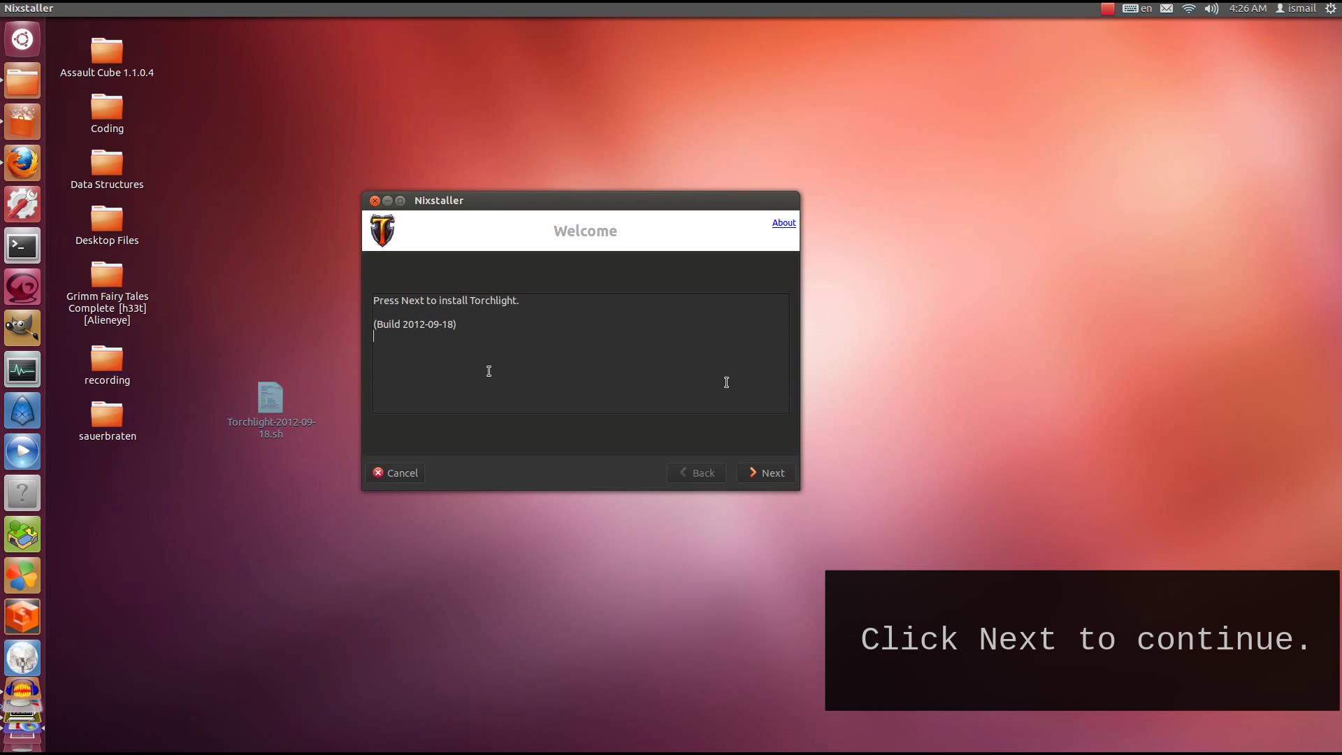
- Read through the Torchlight licence, tick 'I agree to this license agreement' and continue
click(771, 476)
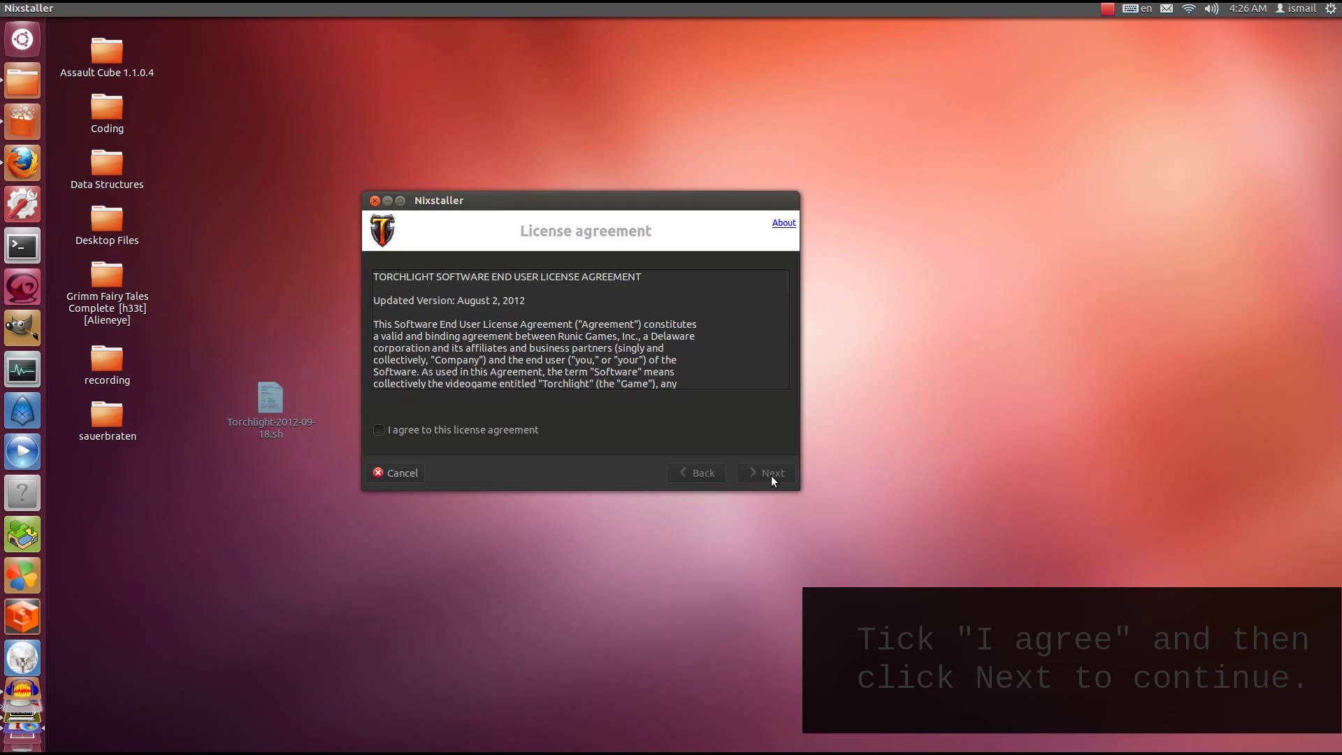
scroll(577, 343, down, 1)
scroll(574, 336, up, 1)
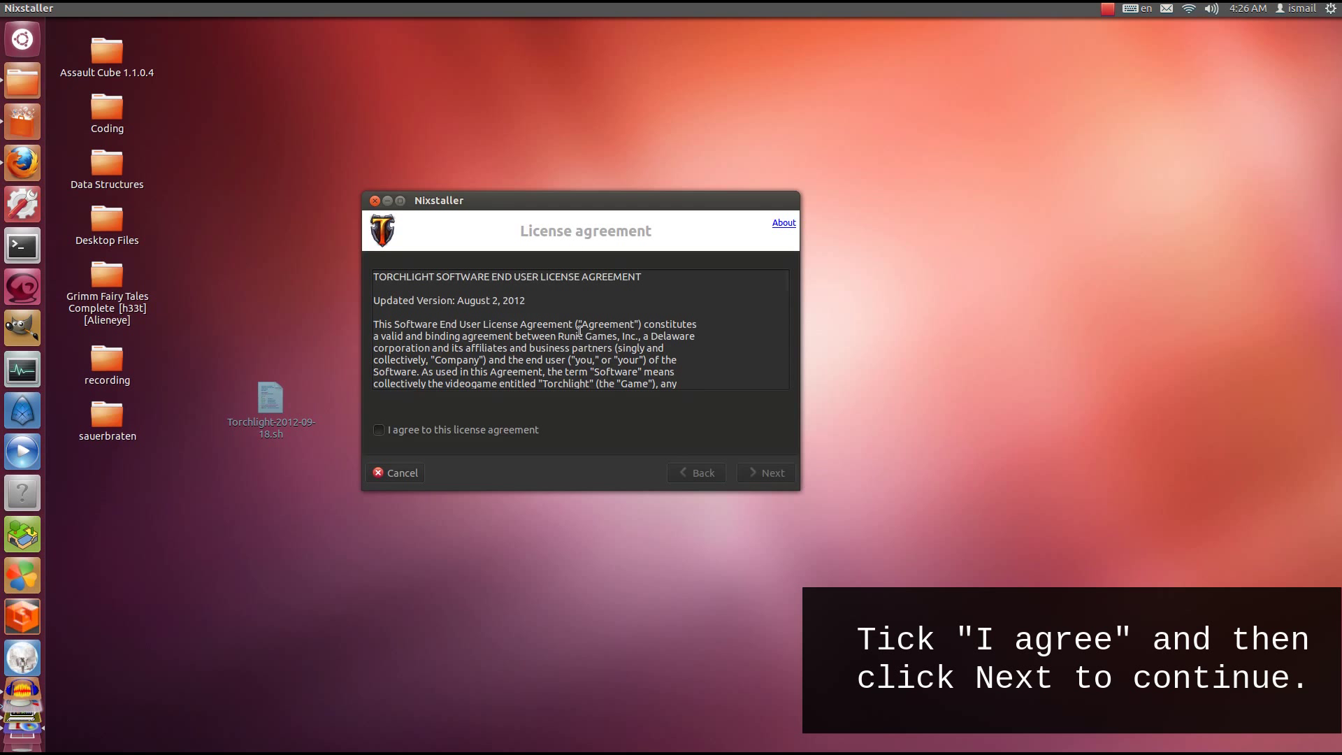
scroll(565, 324, down, 1)
scroll(568, 318, down, 8)
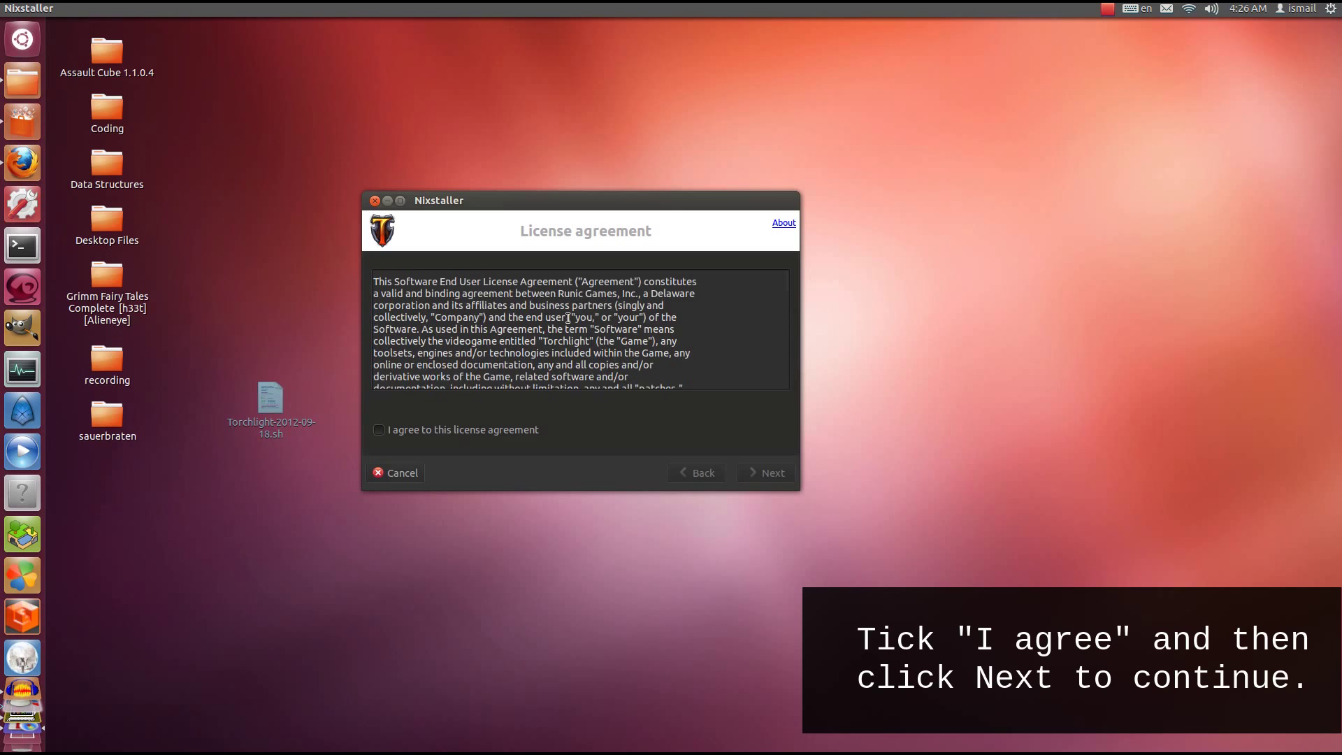
scroll(569, 317, down, 10)
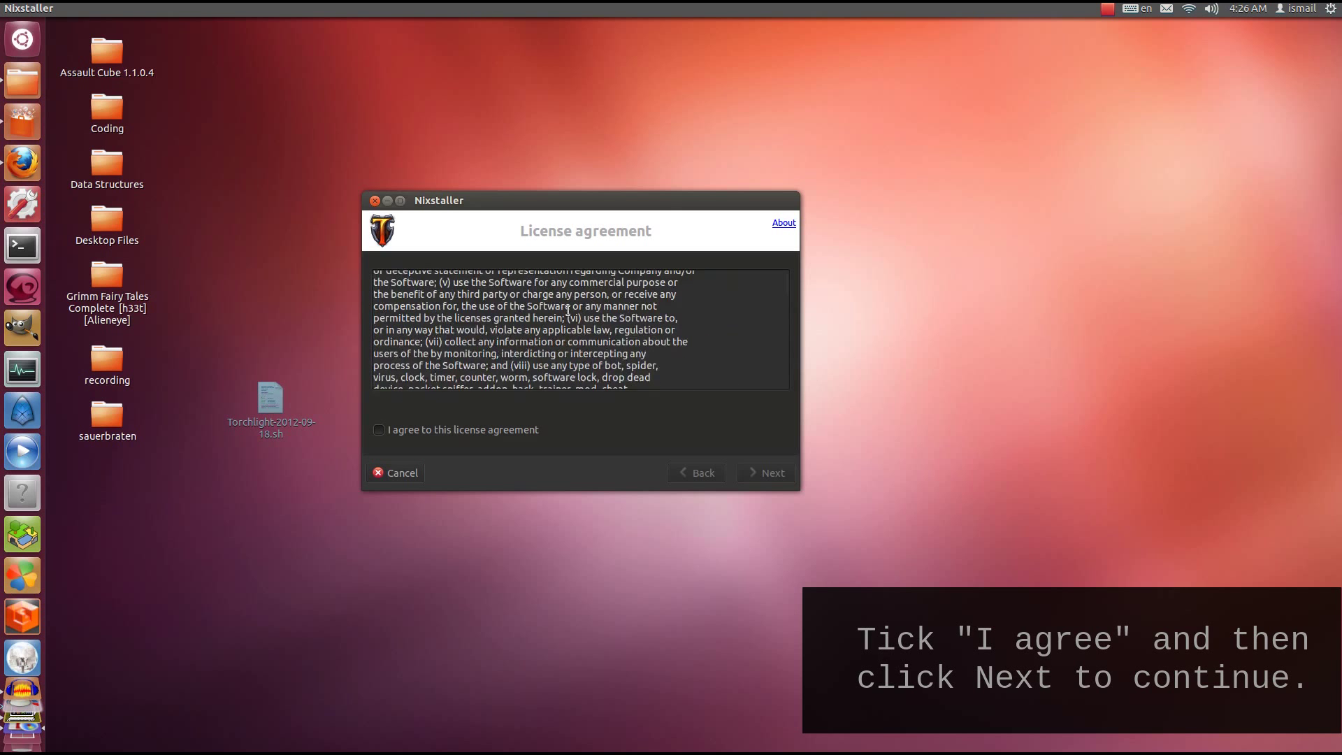
click(388, 430)
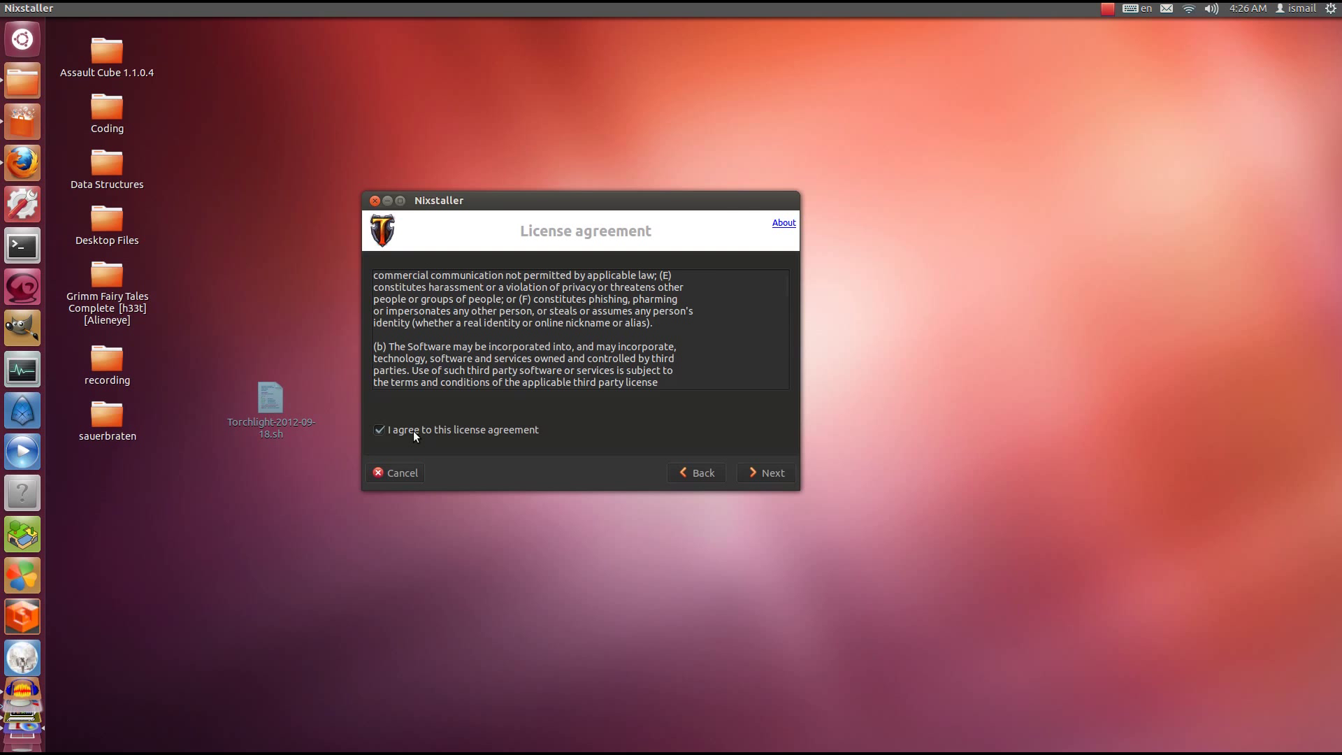
click(767, 475)
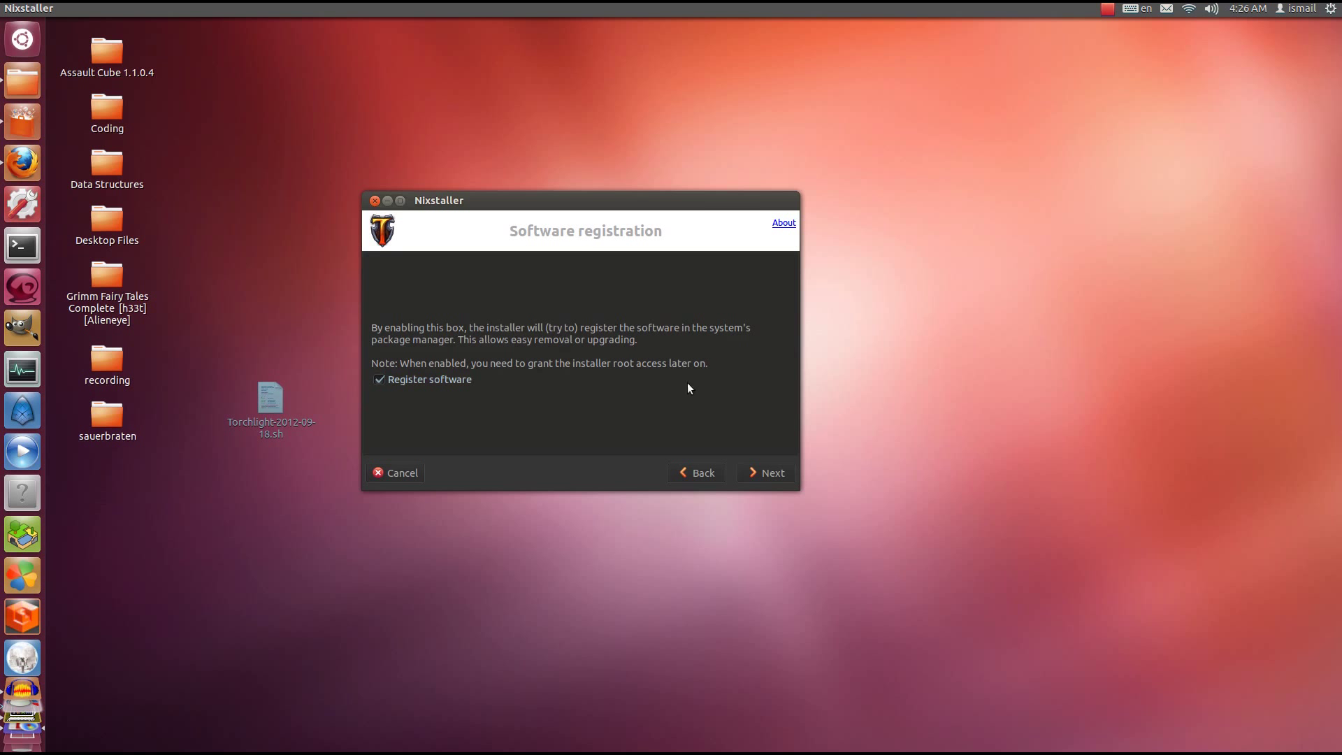
- Keep 'Register software' and the /usr/local/games data directory, advancing to the /usr/local/bin page
click(766, 475)
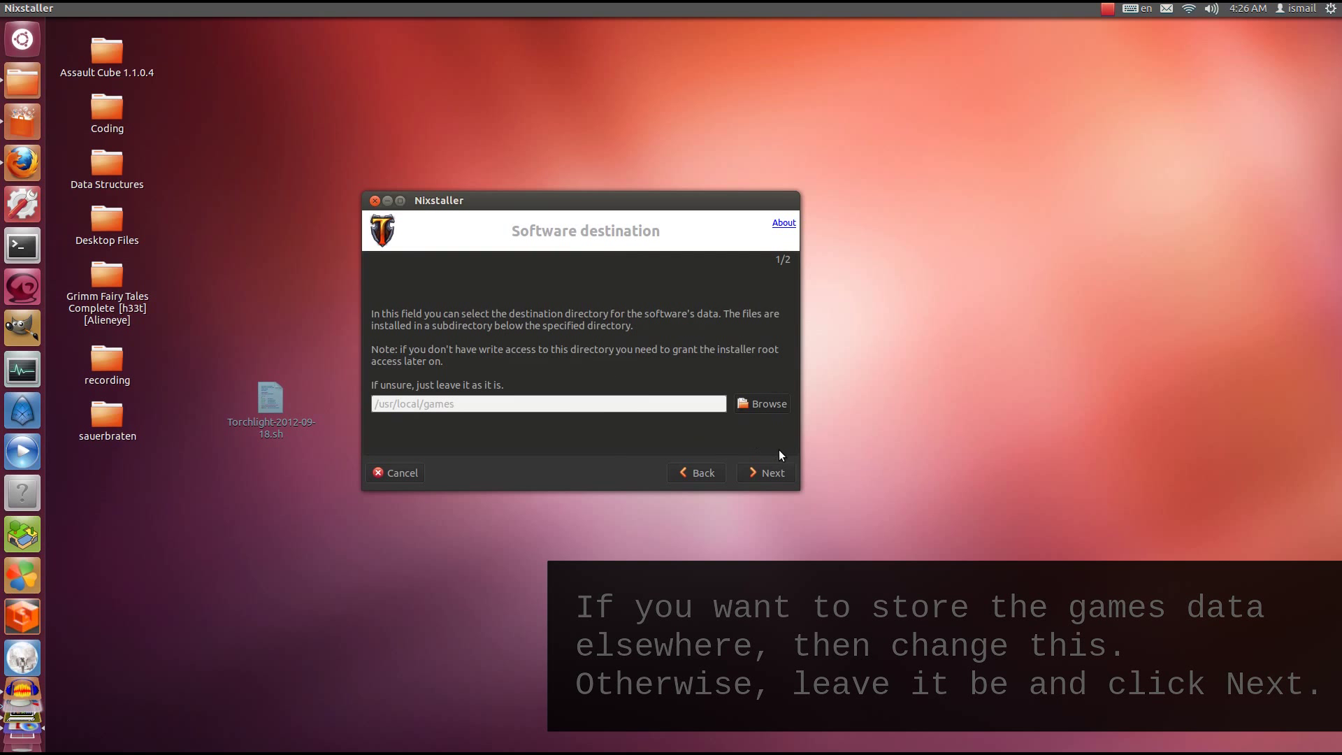
click(771, 473)
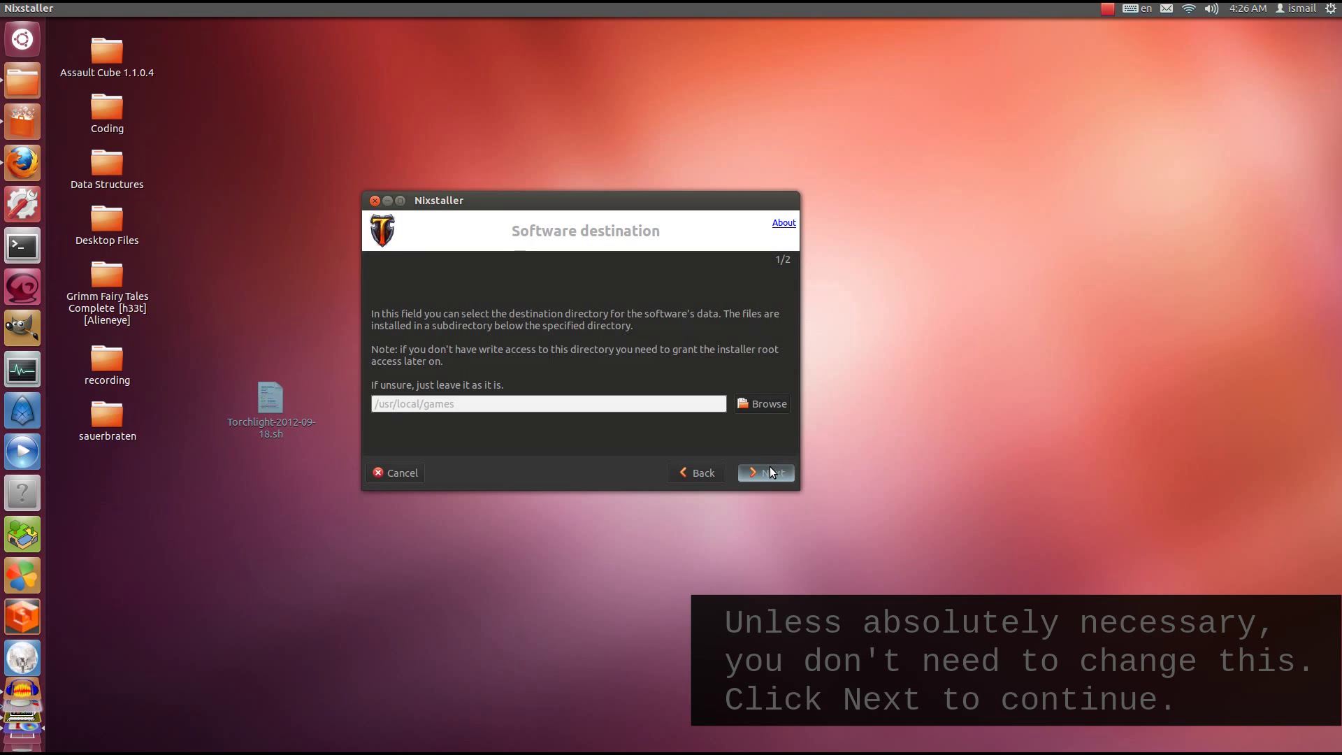
click(772, 473)
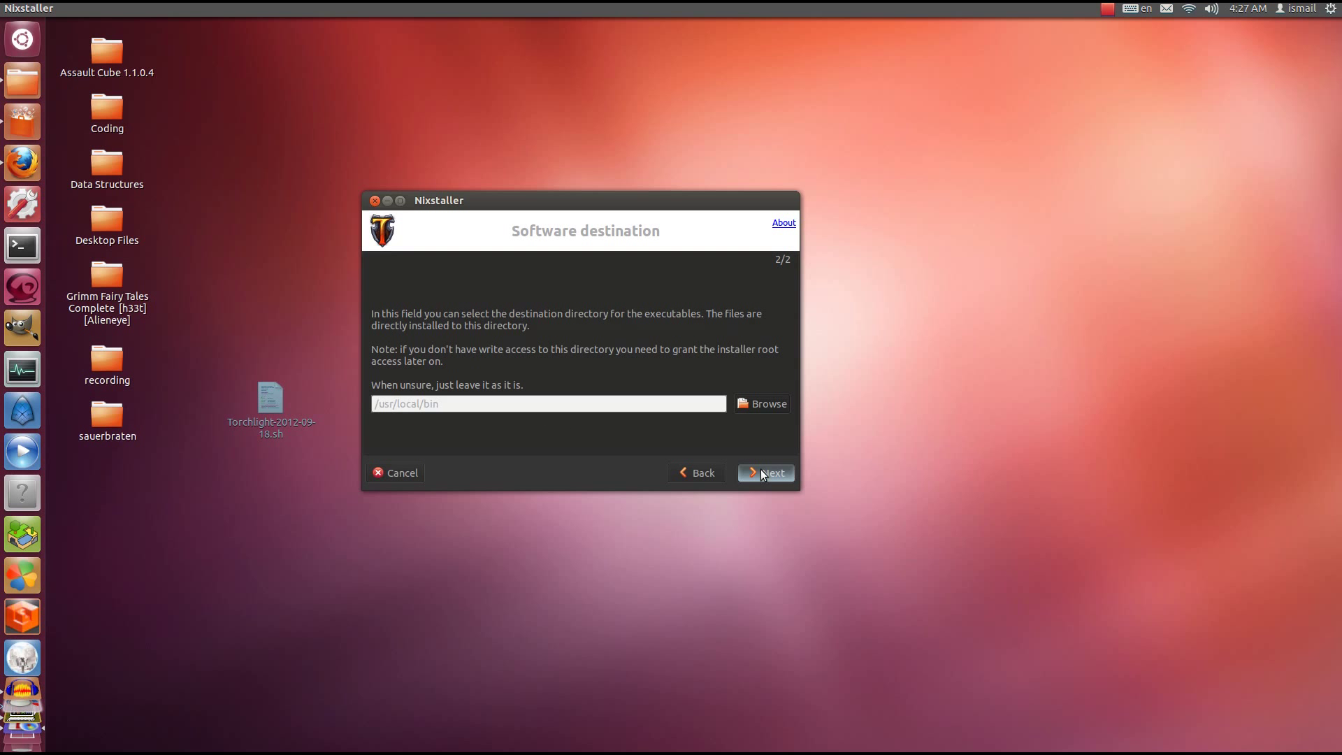
- Keep /usr/local/bin, confirm the install, and enter the administrator password to complete it
click(763, 474)
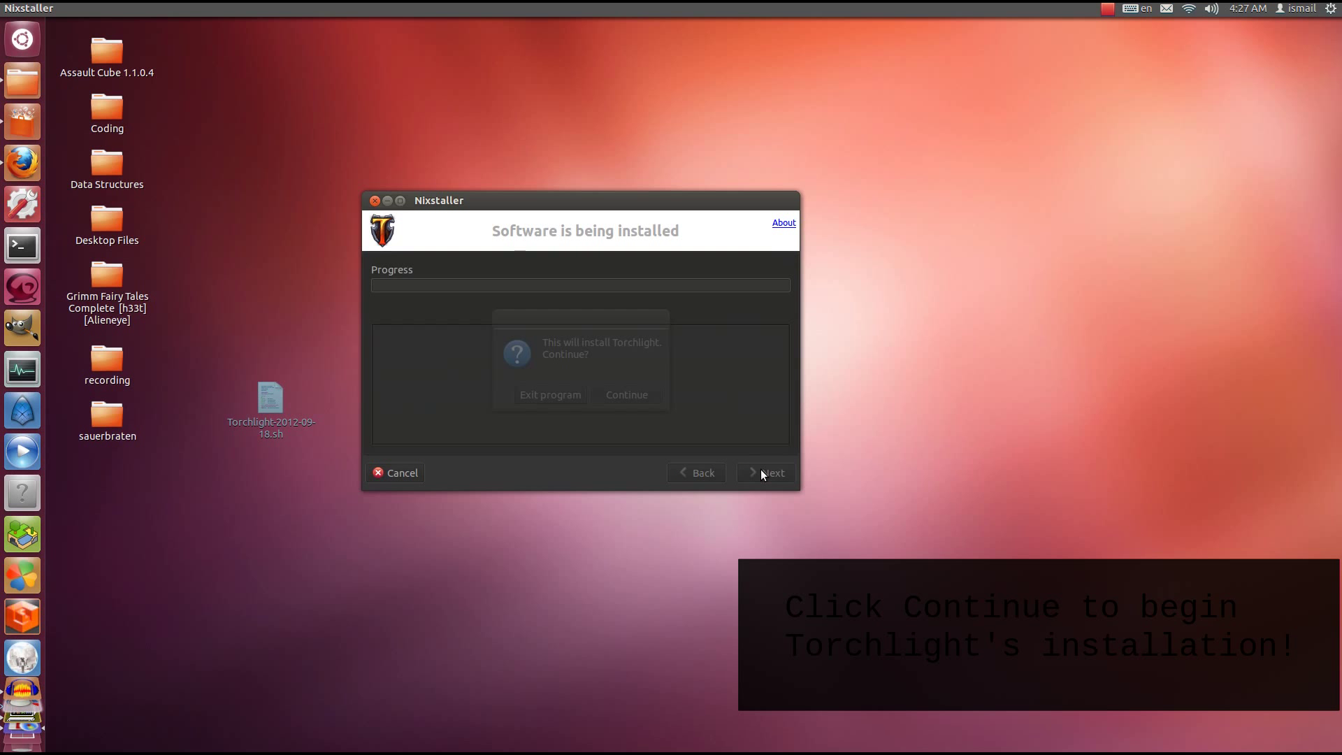
click(626, 395)
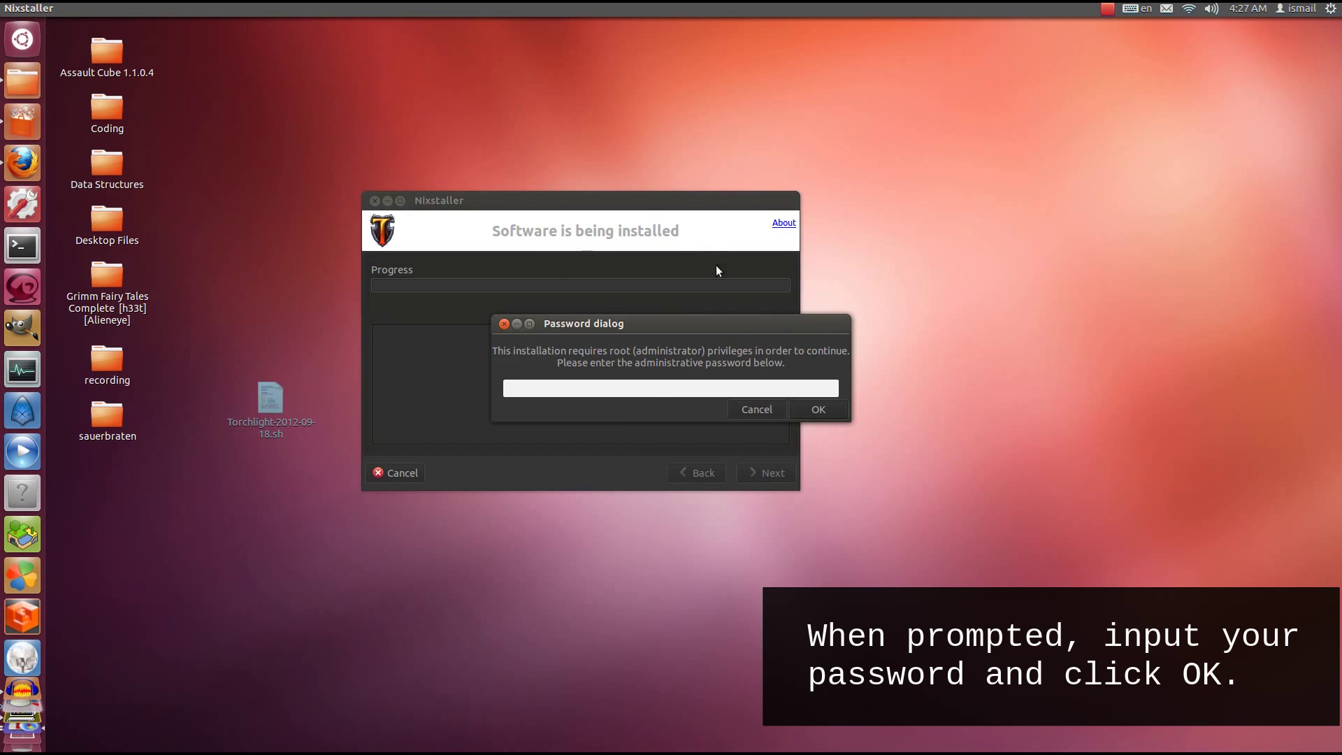
drag(683, 318, 593, 317)
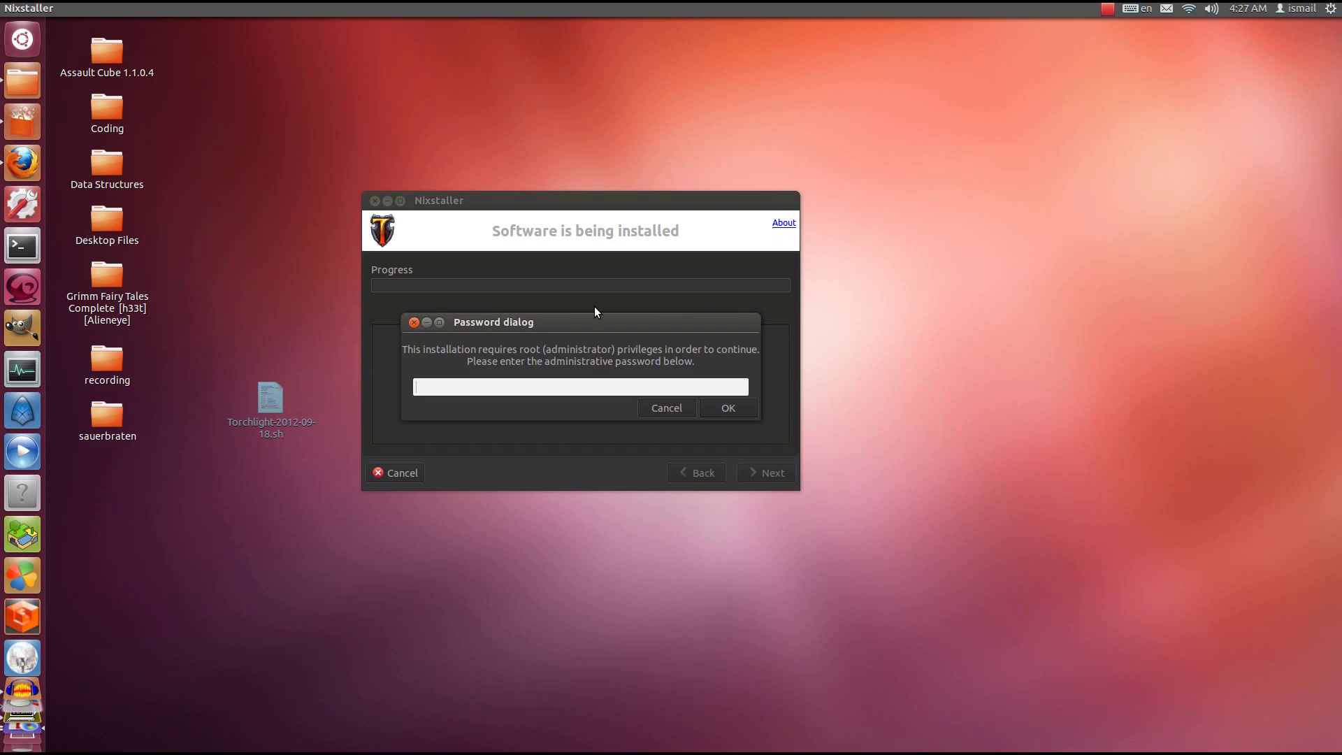
text(••••••••••)
click(729, 407)
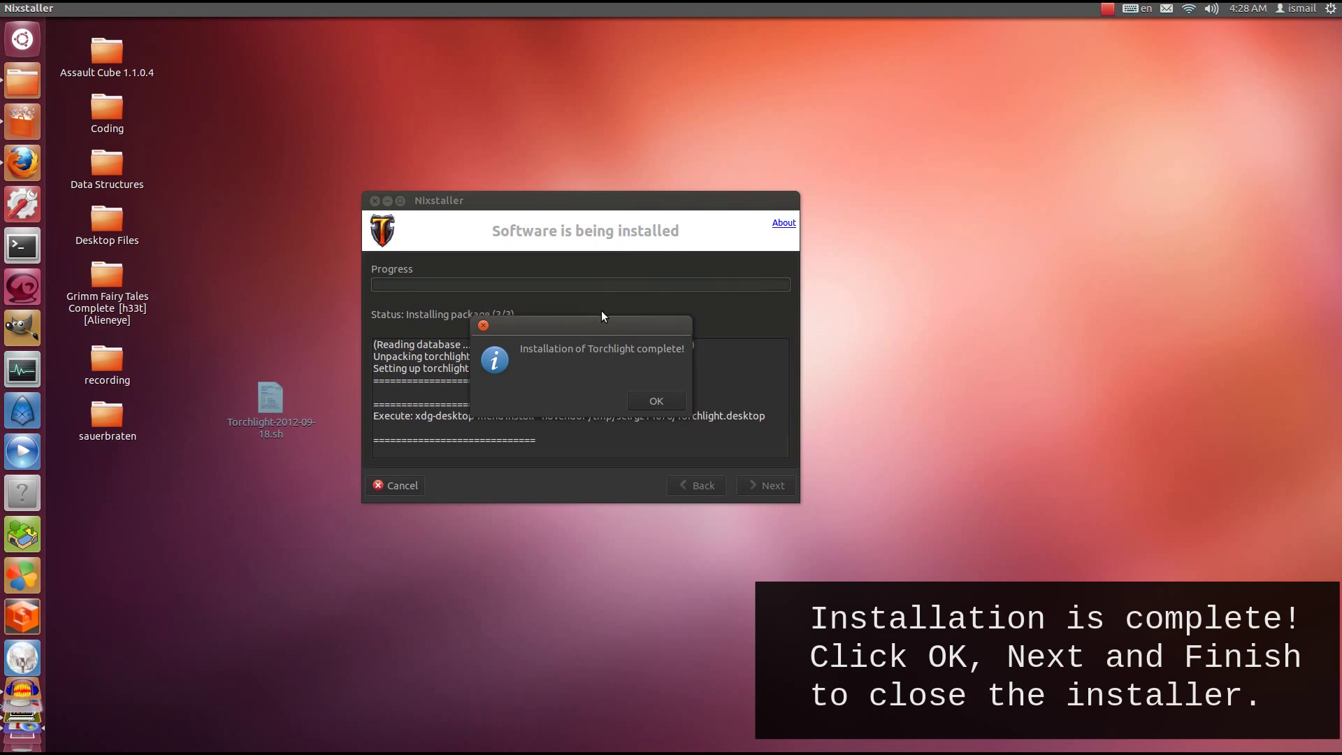
drag(594, 320, 579, 310)
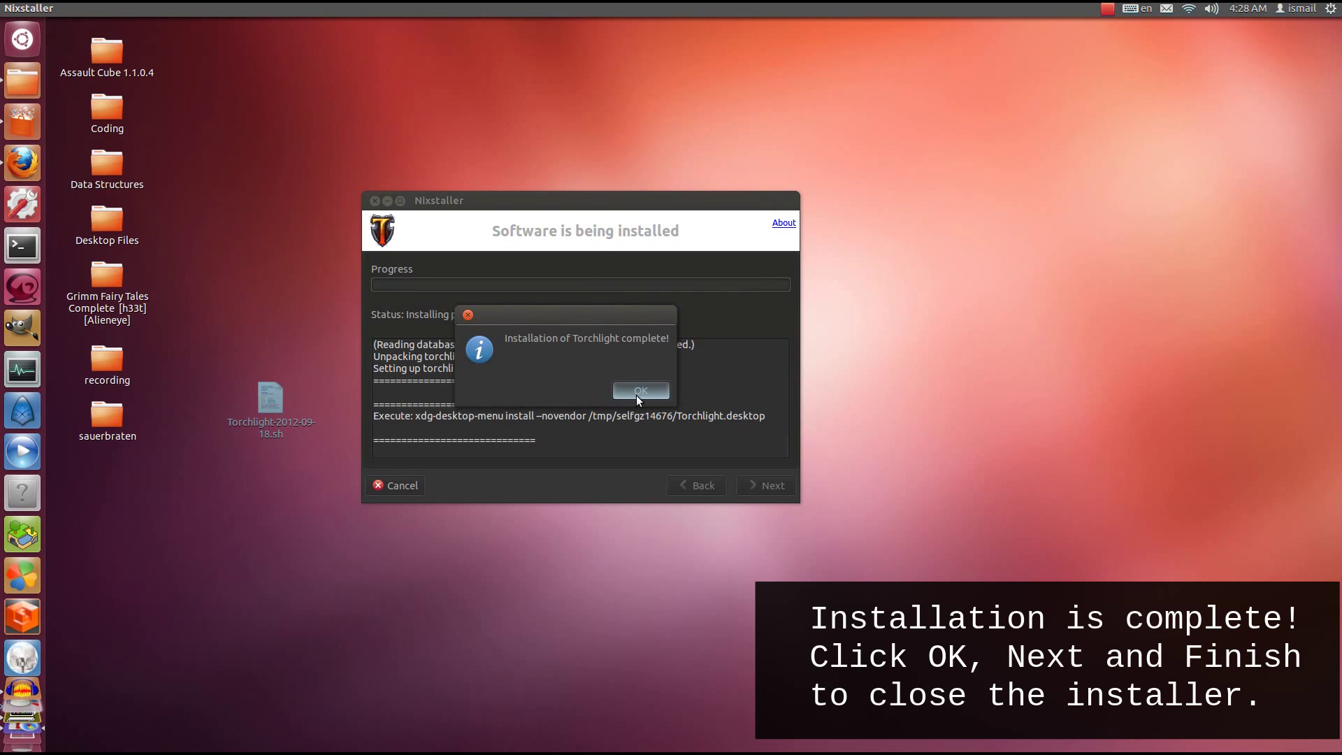
- Dismiss the completion message, view the installation summary, and finish the Nixstaller wizard
click(638, 391)
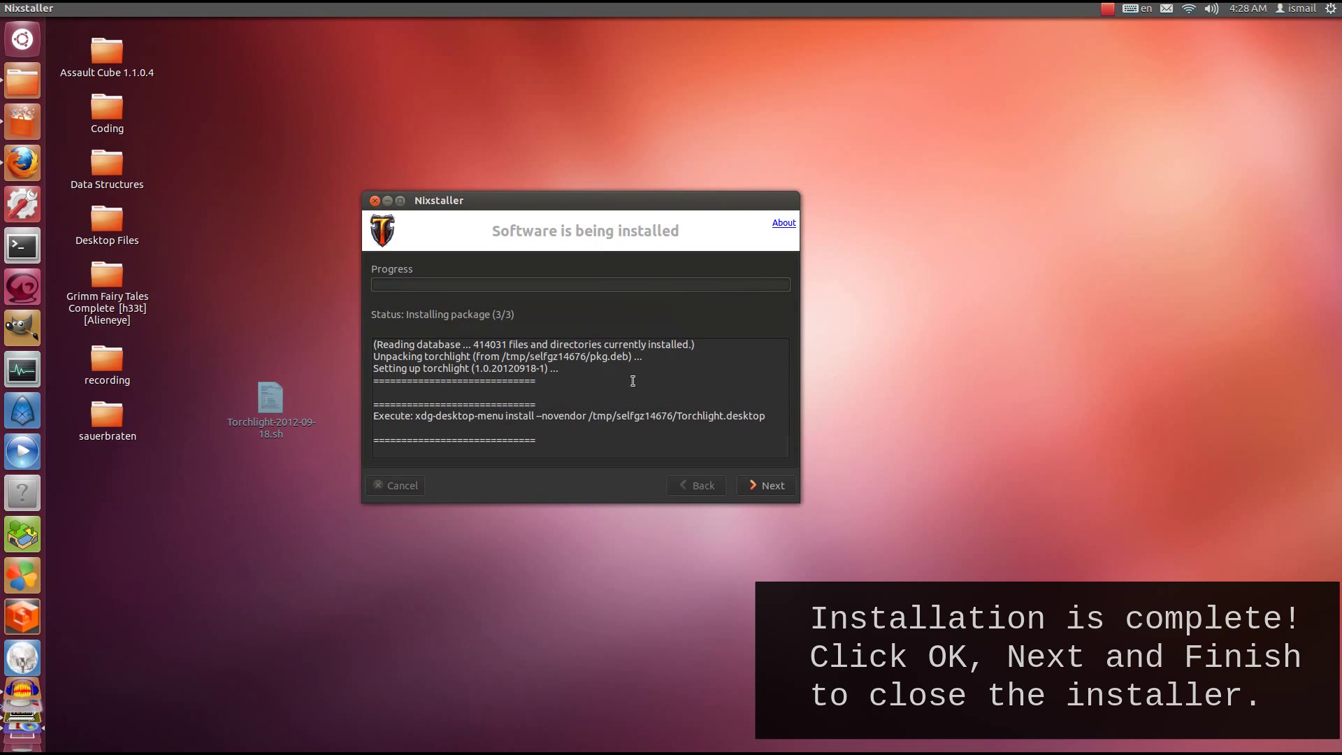
click(767, 485)
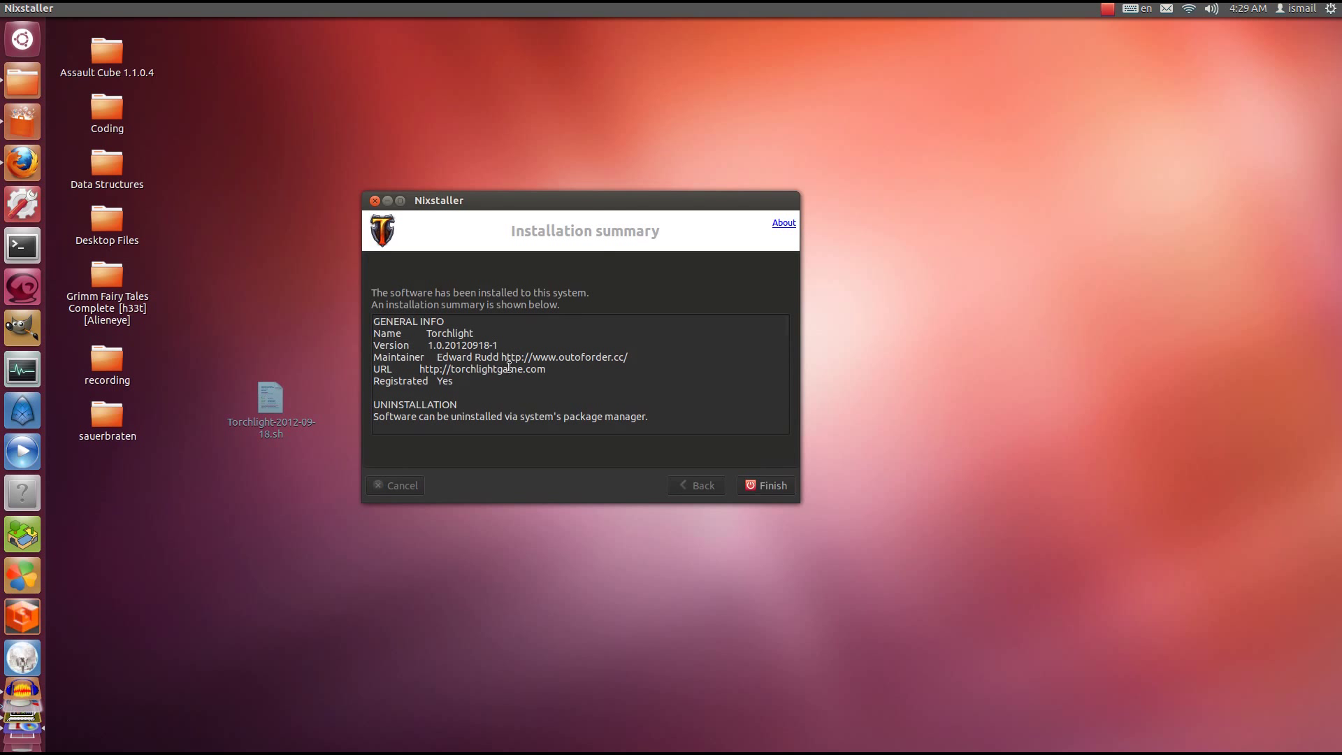
click(765, 488)
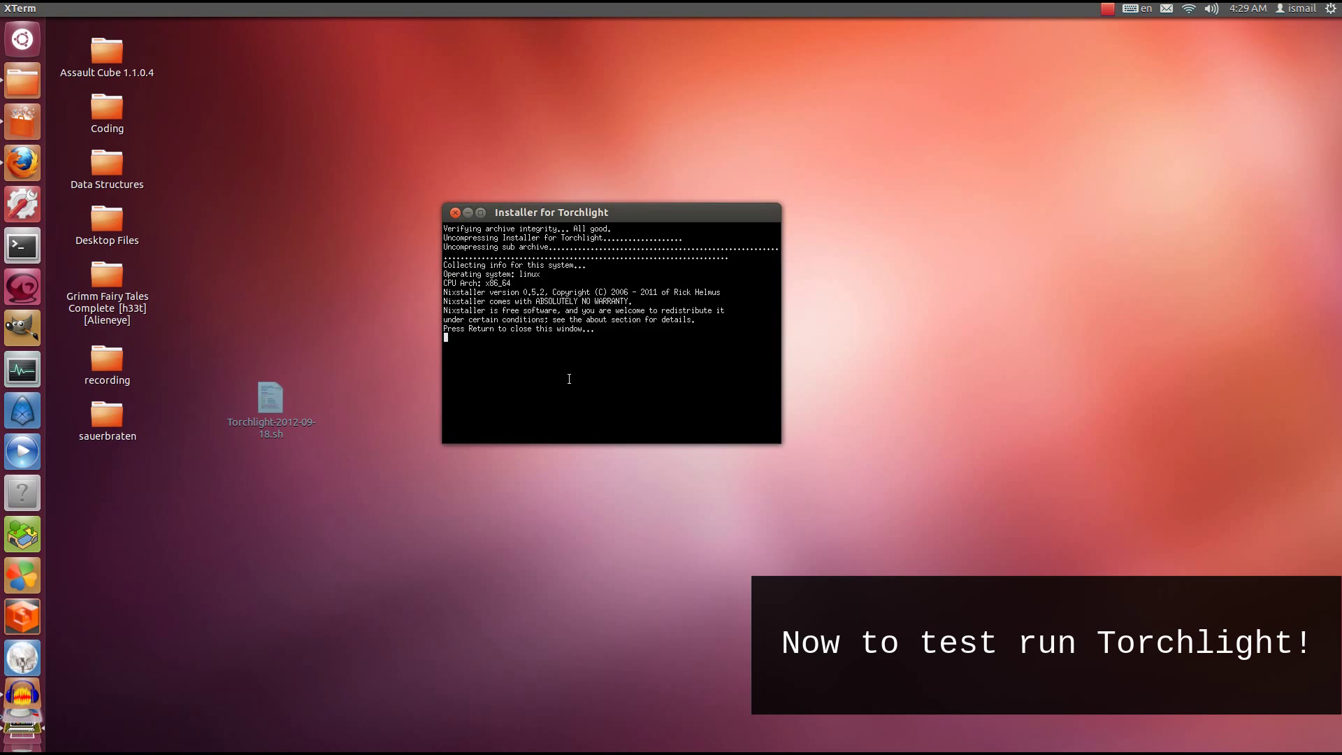
- Close the leftover XTerm installer terminal with Return
key(Return)
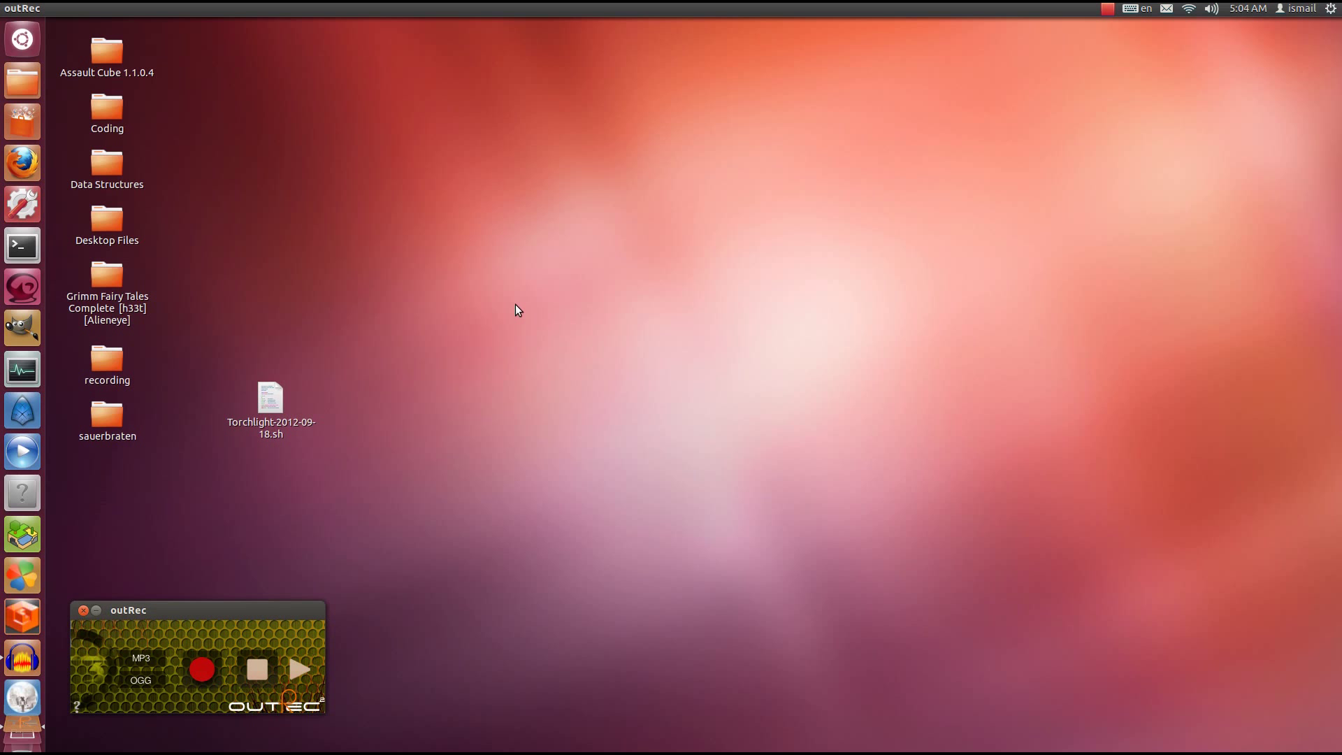
click(357, 264)
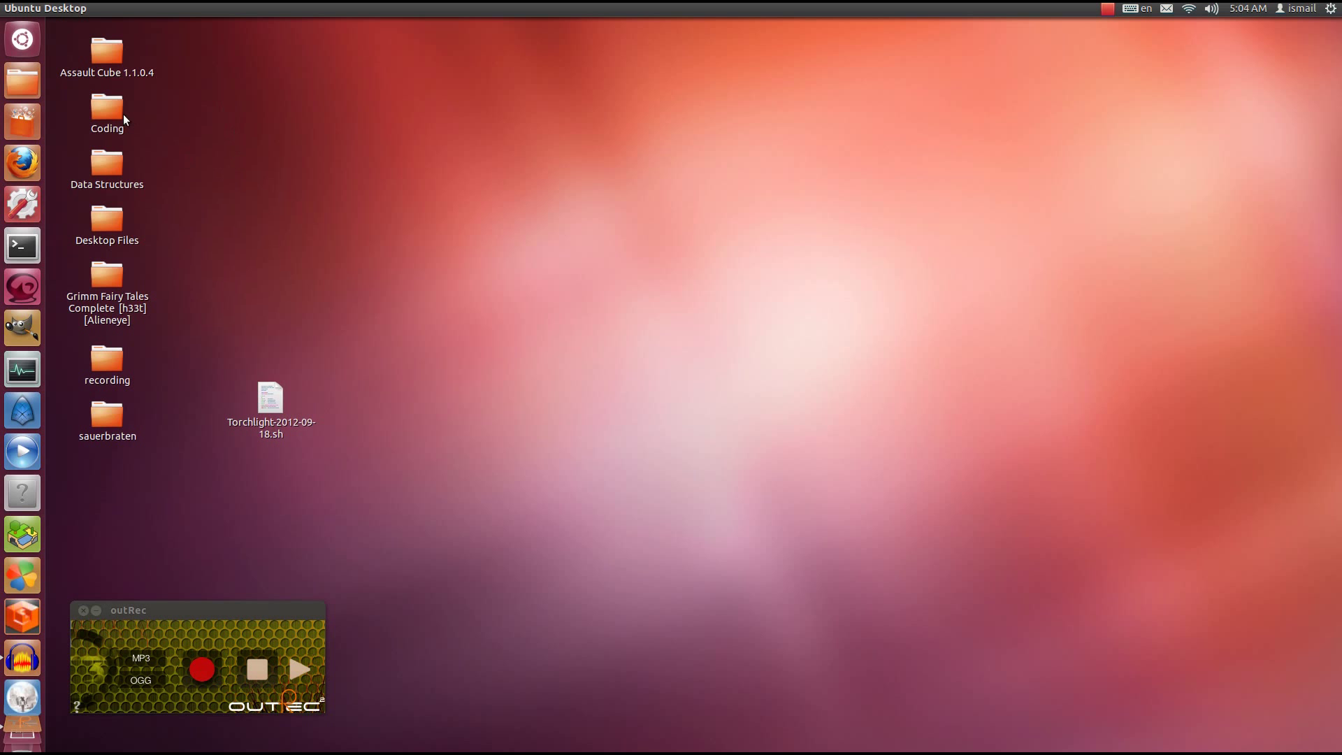
- Open the Home folder and enable Show Hidden Files
click(30, 87)
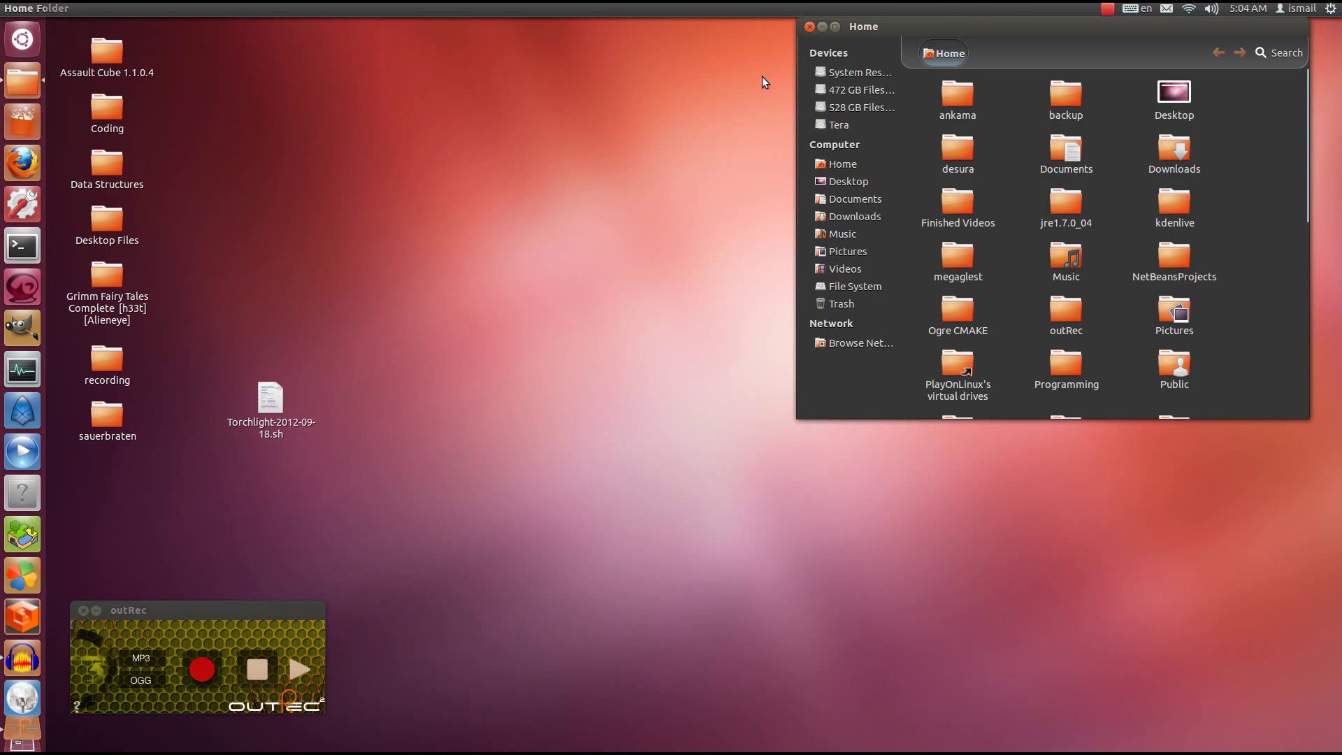
drag(930, 28, 478, 120)
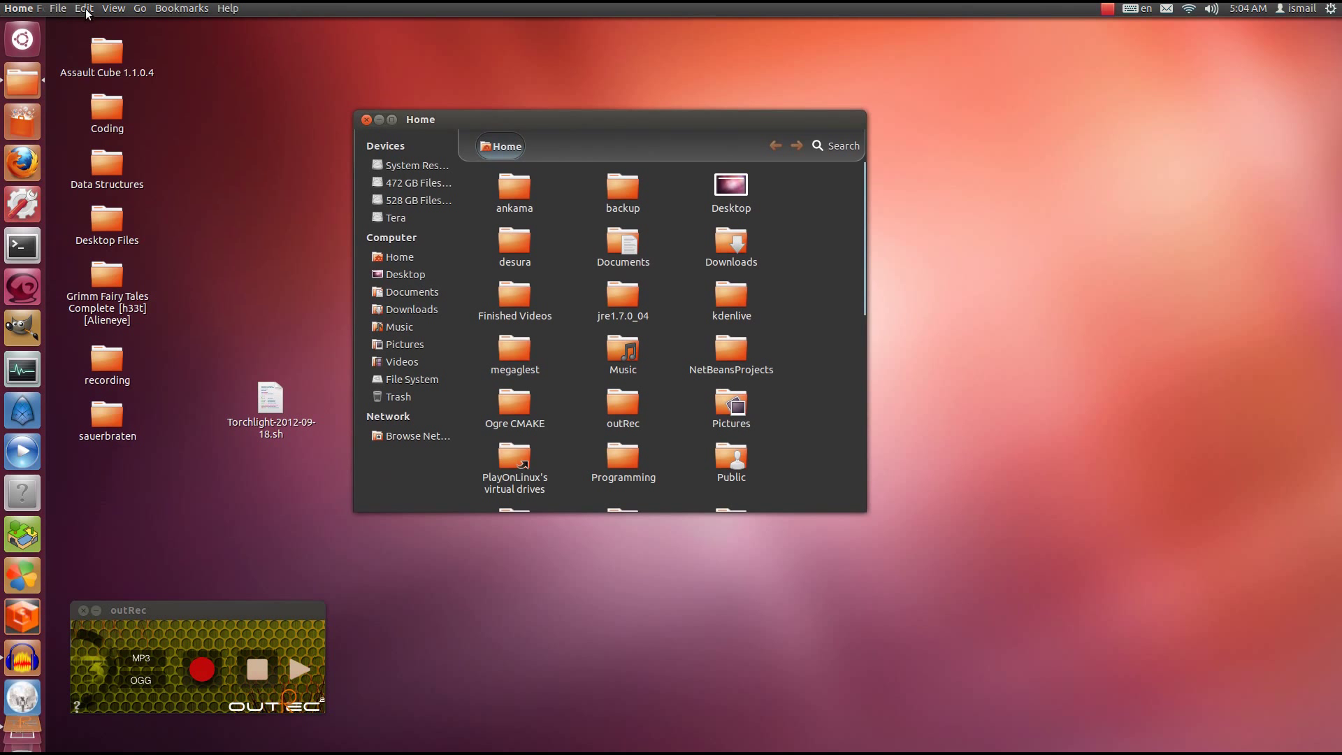
click(106, 9)
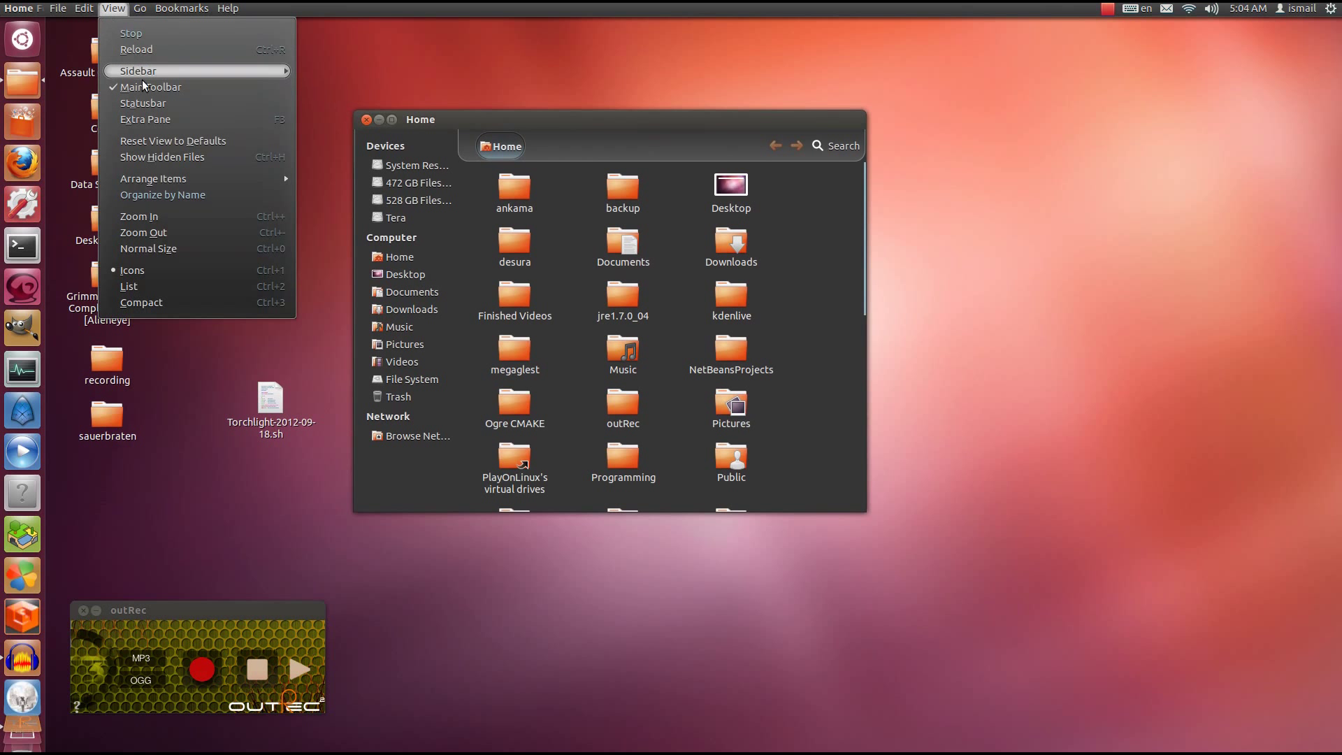
click(225, 158)
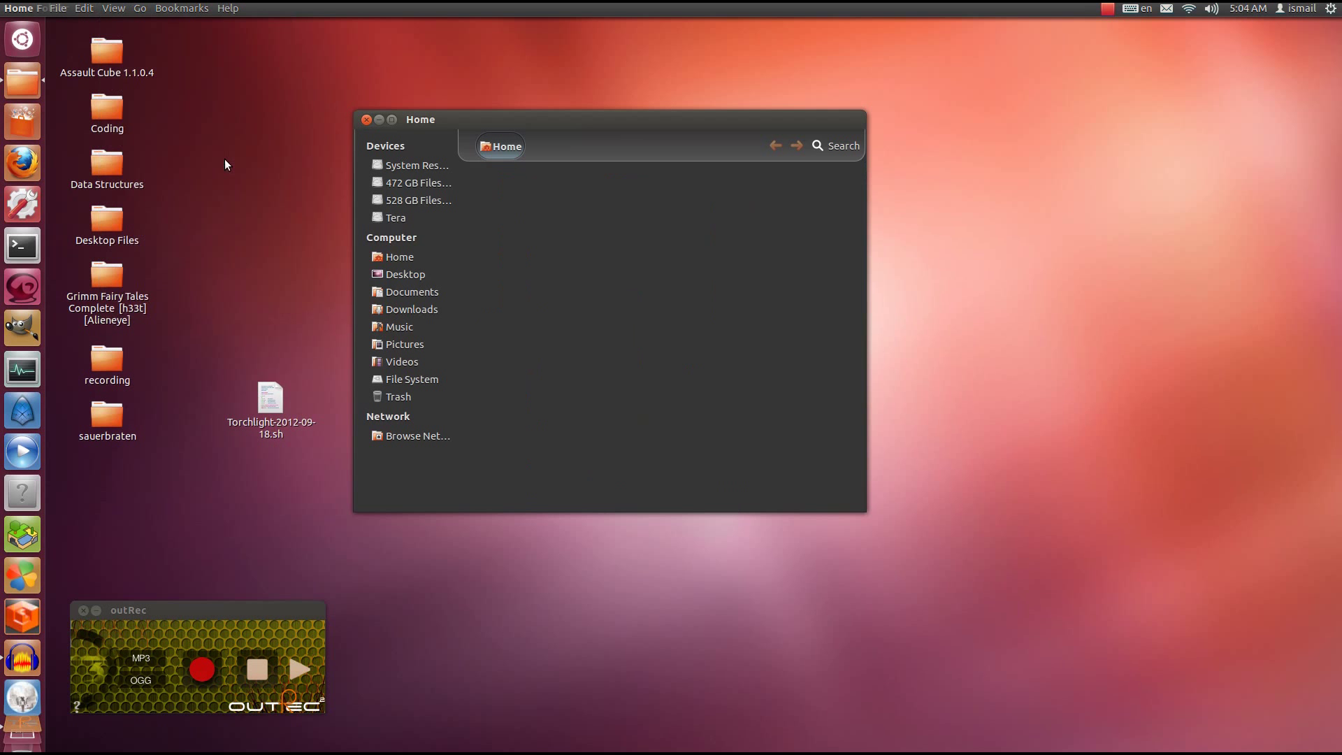
scroll(677, 261, down, 1)
scroll(677, 261, down, 8)
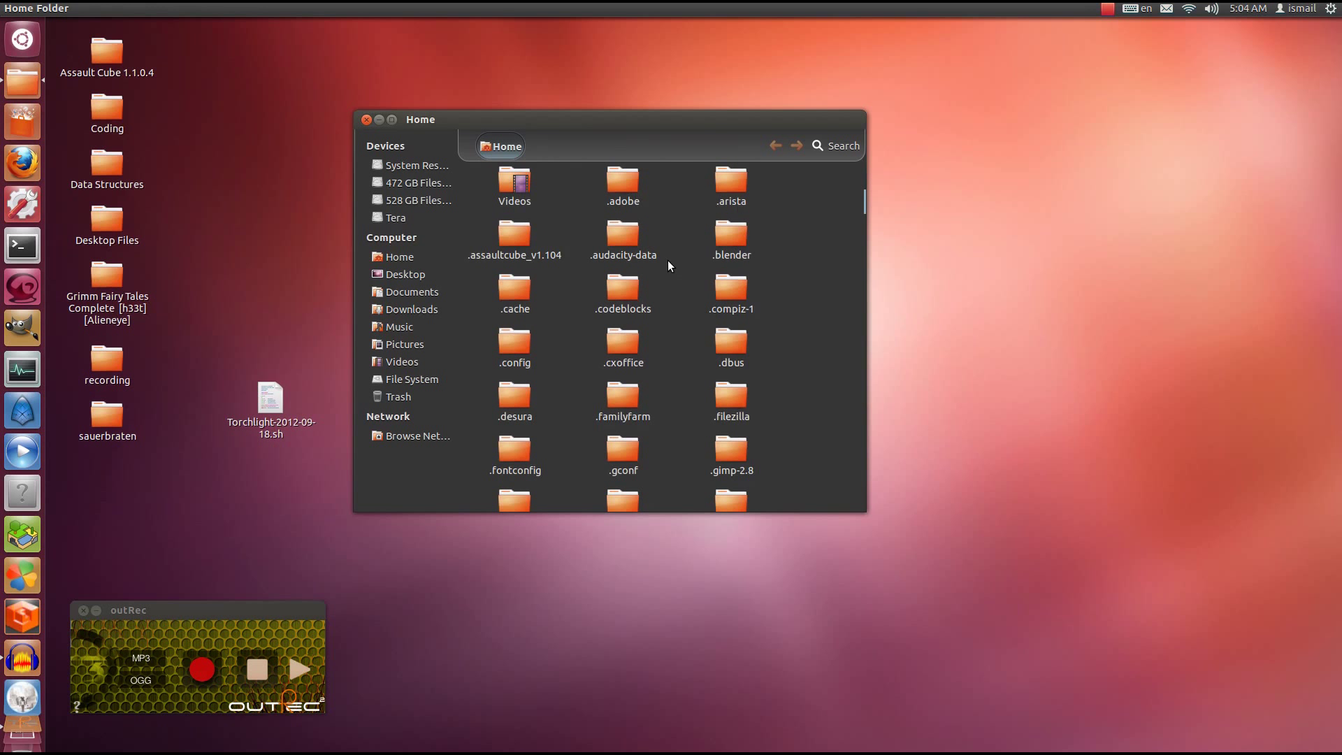
scroll(667, 259, down, 5)
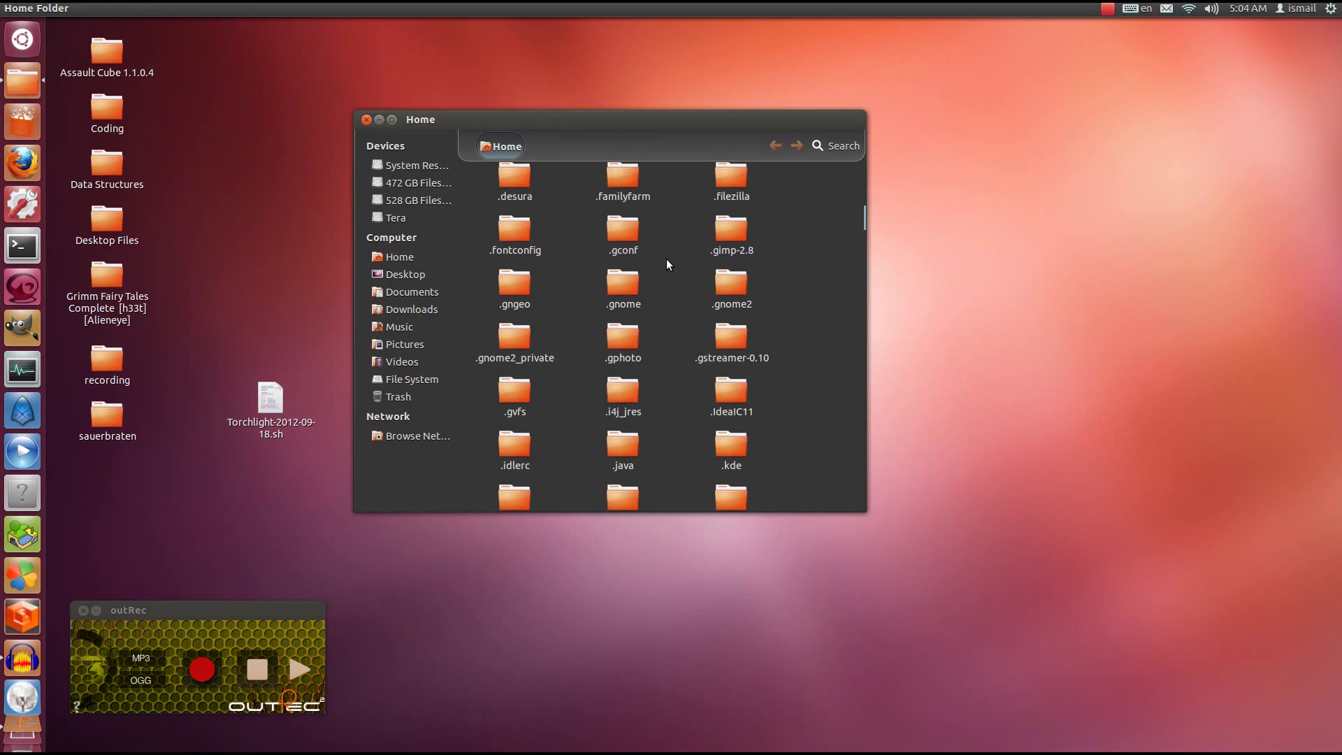
scroll(666, 260, down, 5)
scroll(679, 305, down, 6)
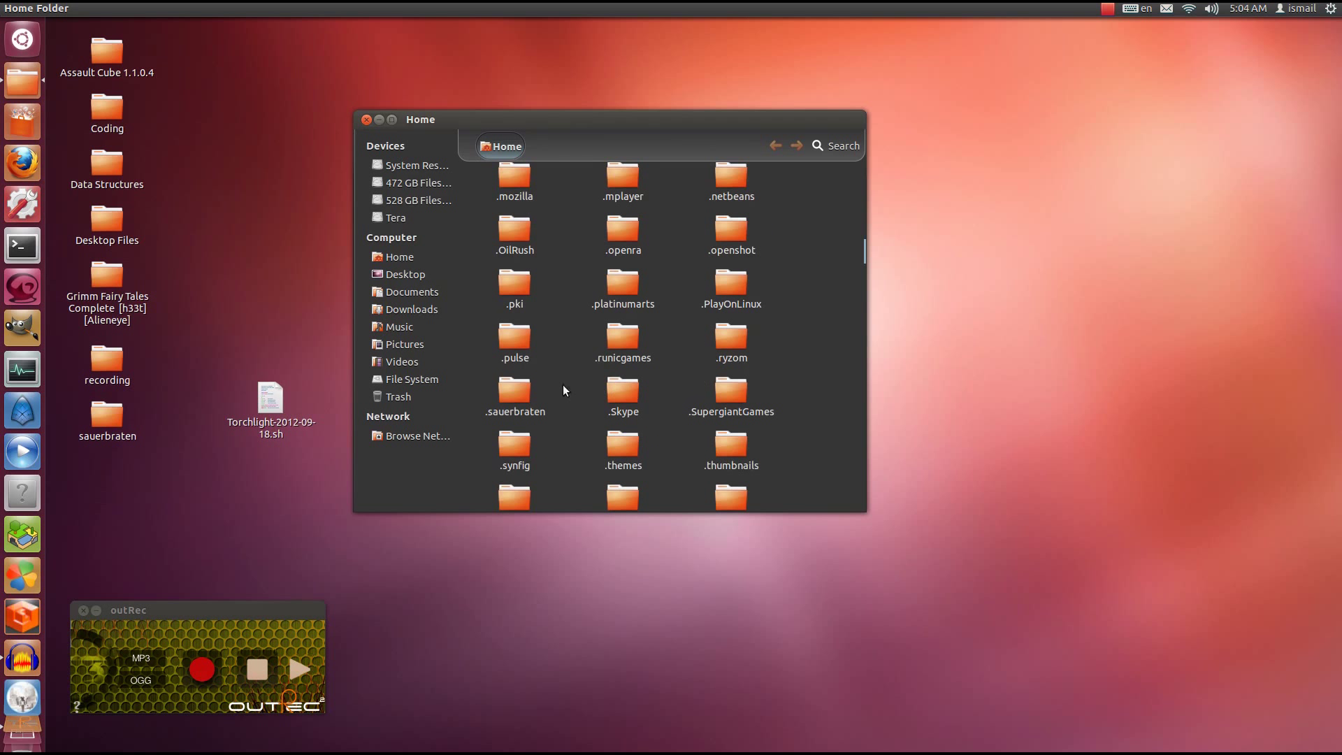
- Open the hidden .runicgames folder and its Torchlight subfolder
click(623, 343)
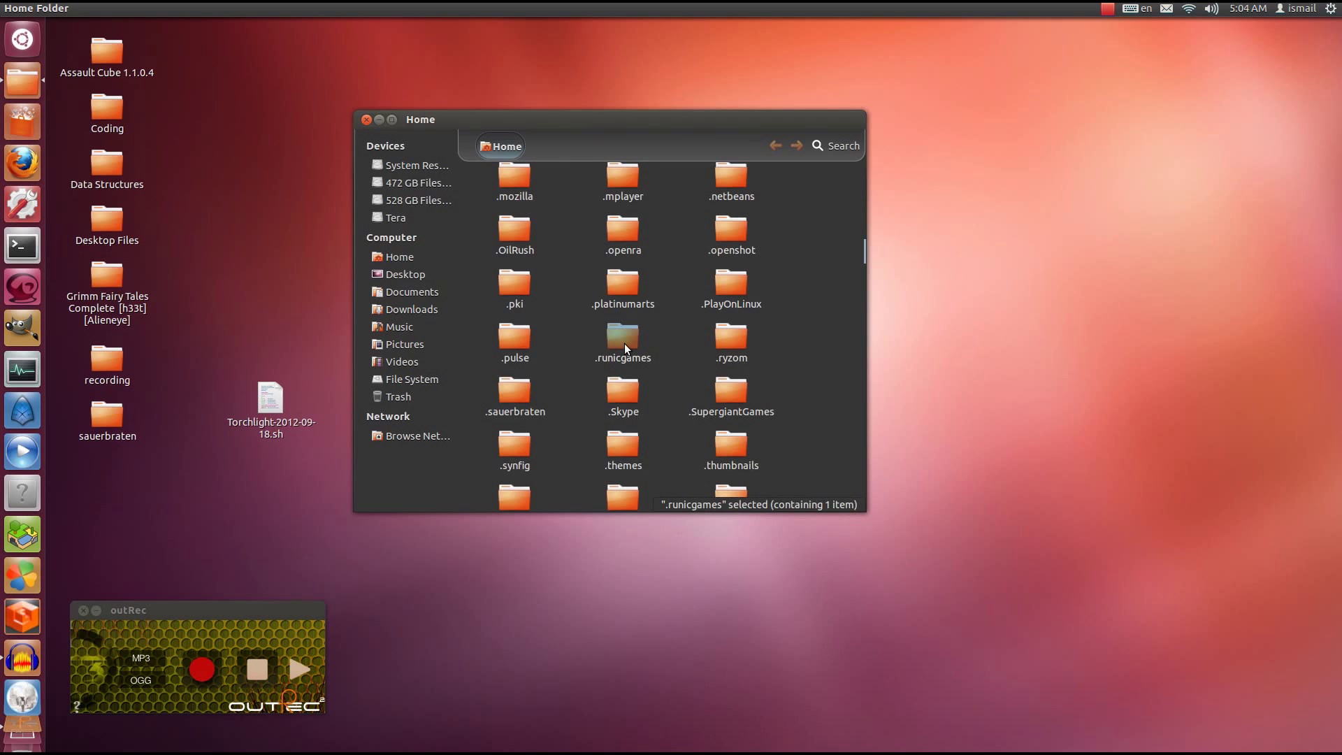
double_click(640, 342)
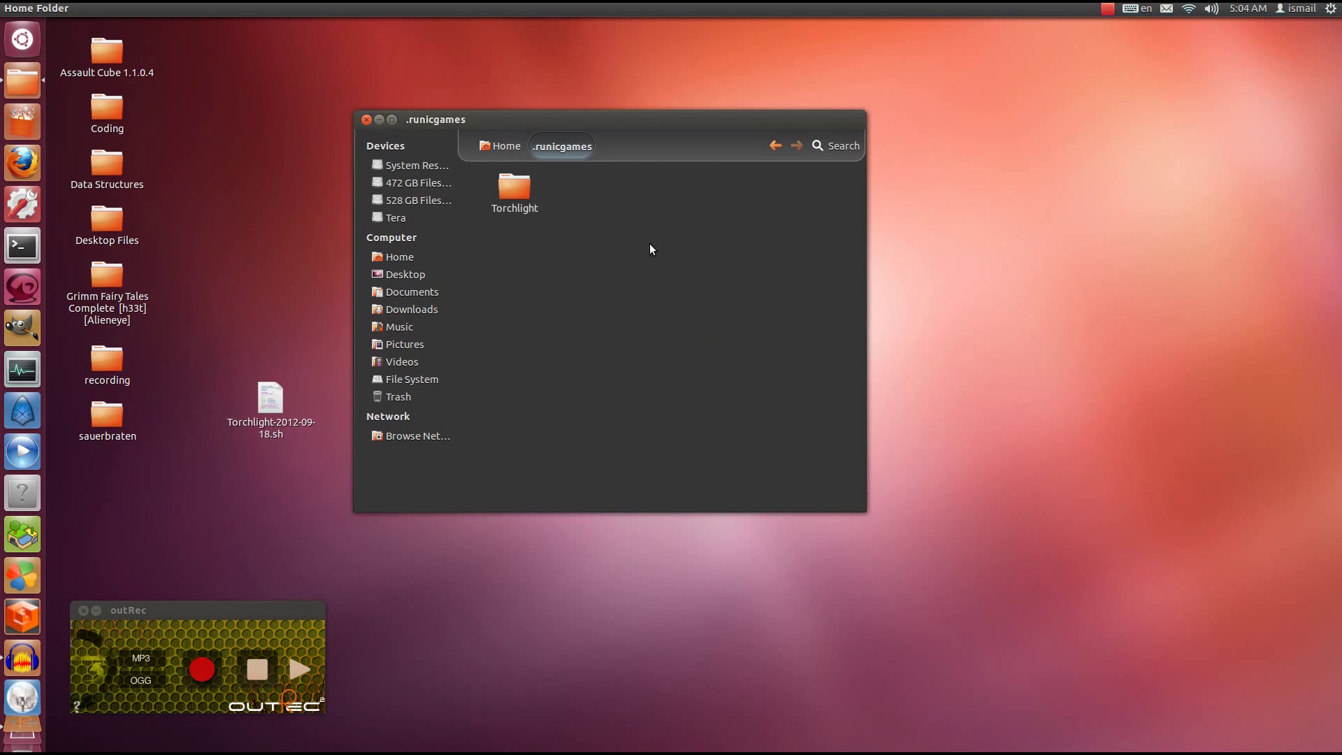
double_click(514, 190)
drag(590, 127, 516, 136)
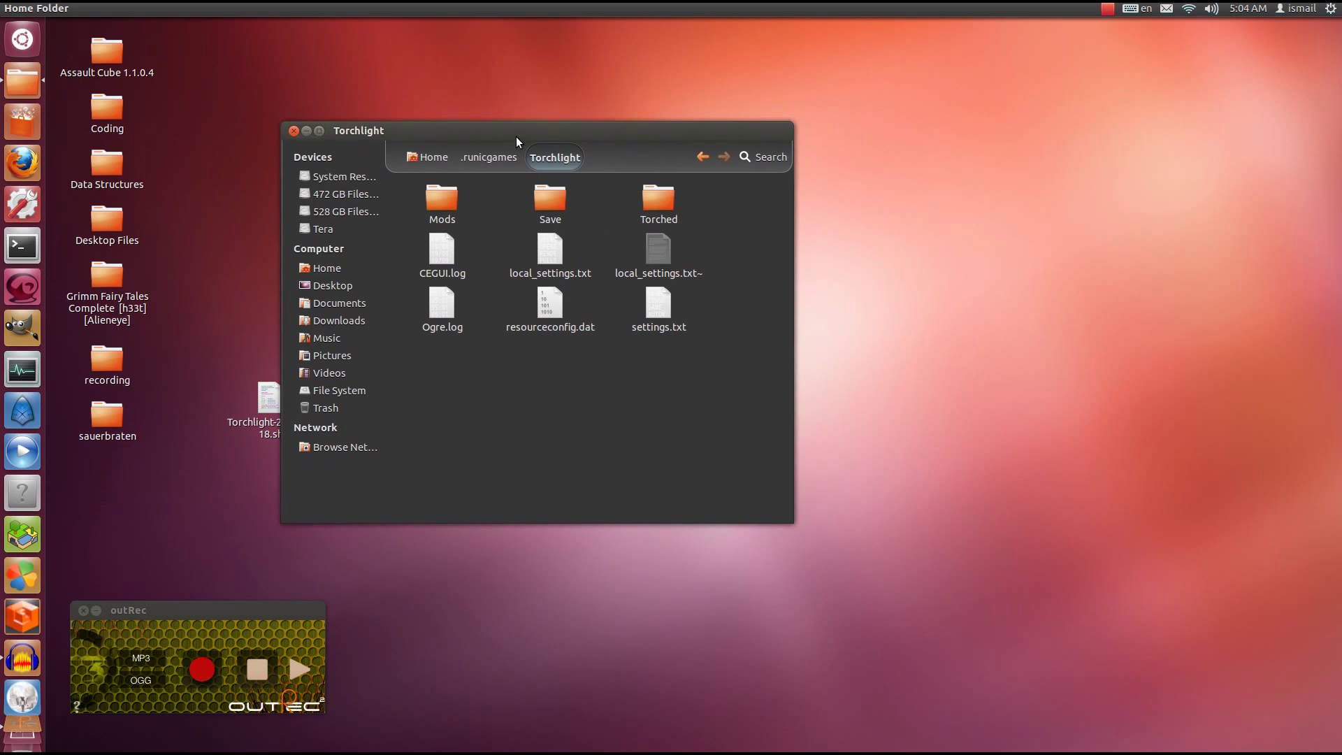
- Change line 4 of local_settings.txt to FULLSCREEN :0 in gedit and save it
double_click(555, 245)
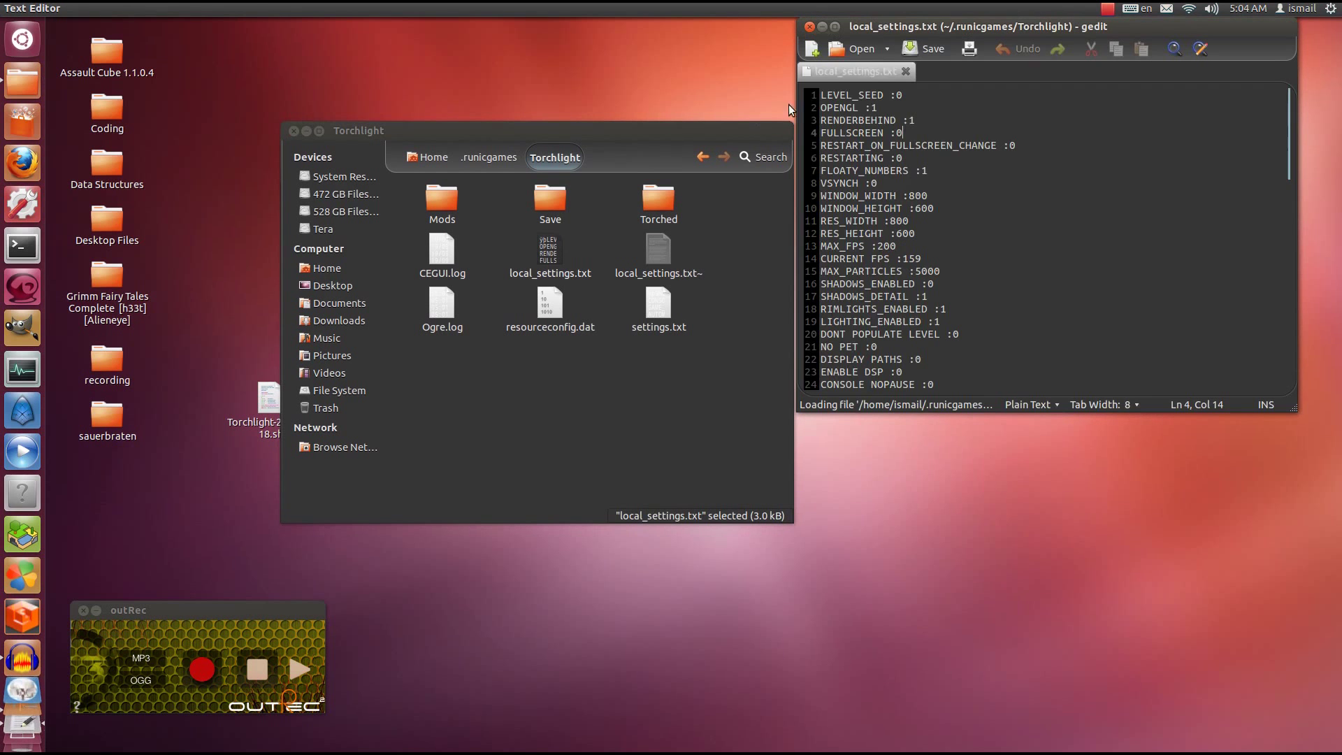
drag(844, 27, 416, 238)
drag(500, 240, 470, 153)
key(BackSpace)
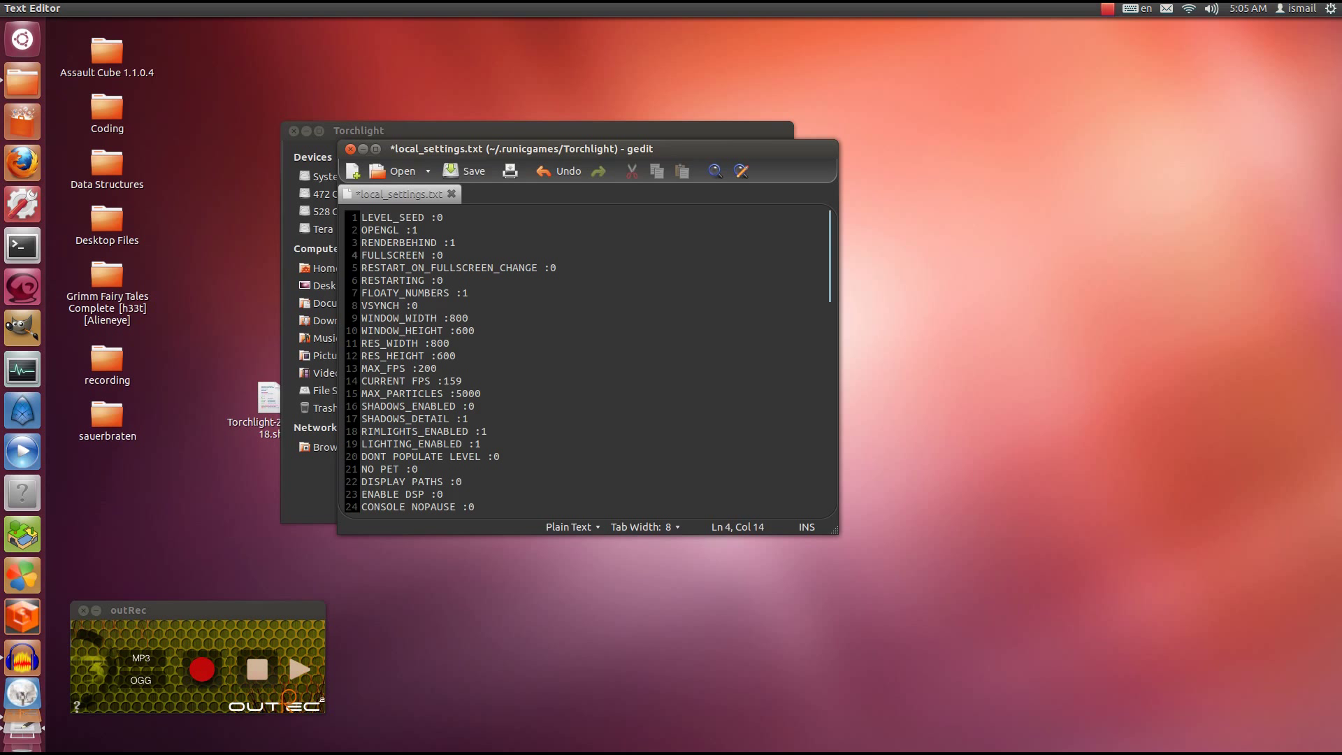
key(ctrl+s)
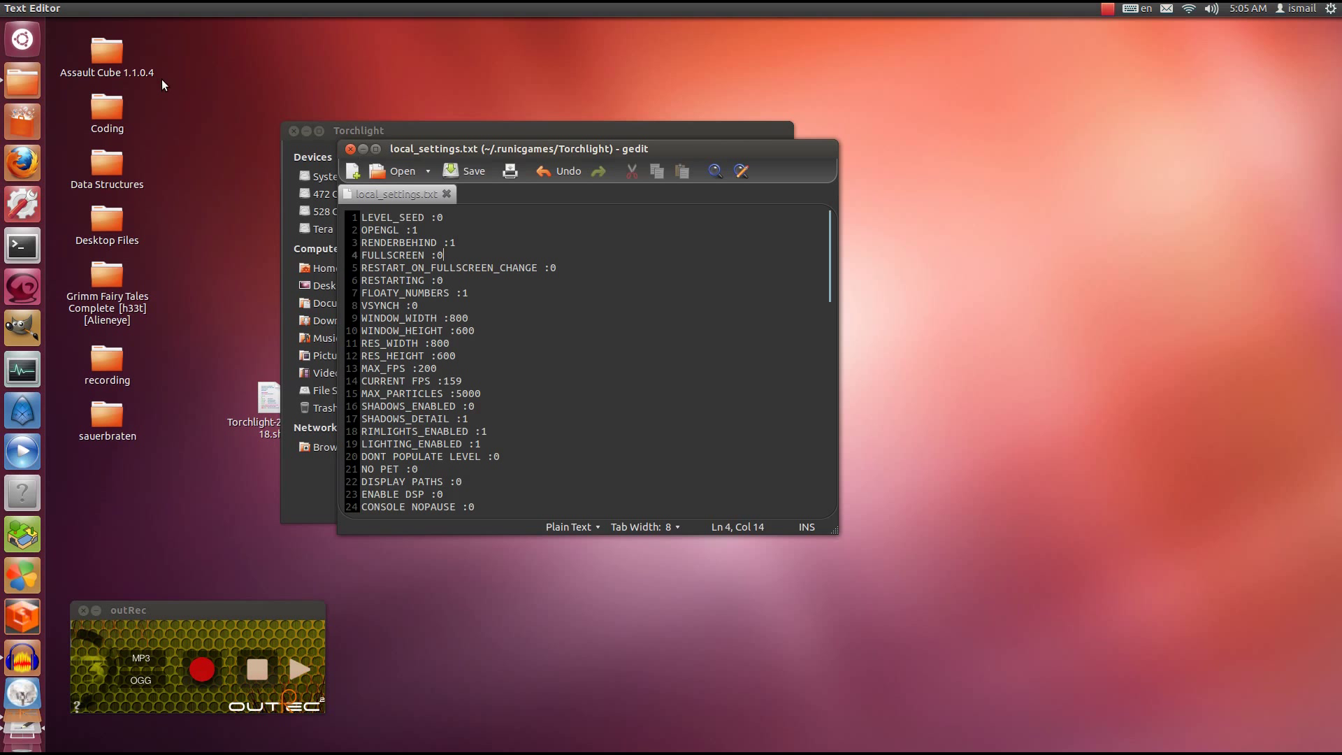
- Search the Dash for 'torch' and launch the Torchlight game
click(34, 39)
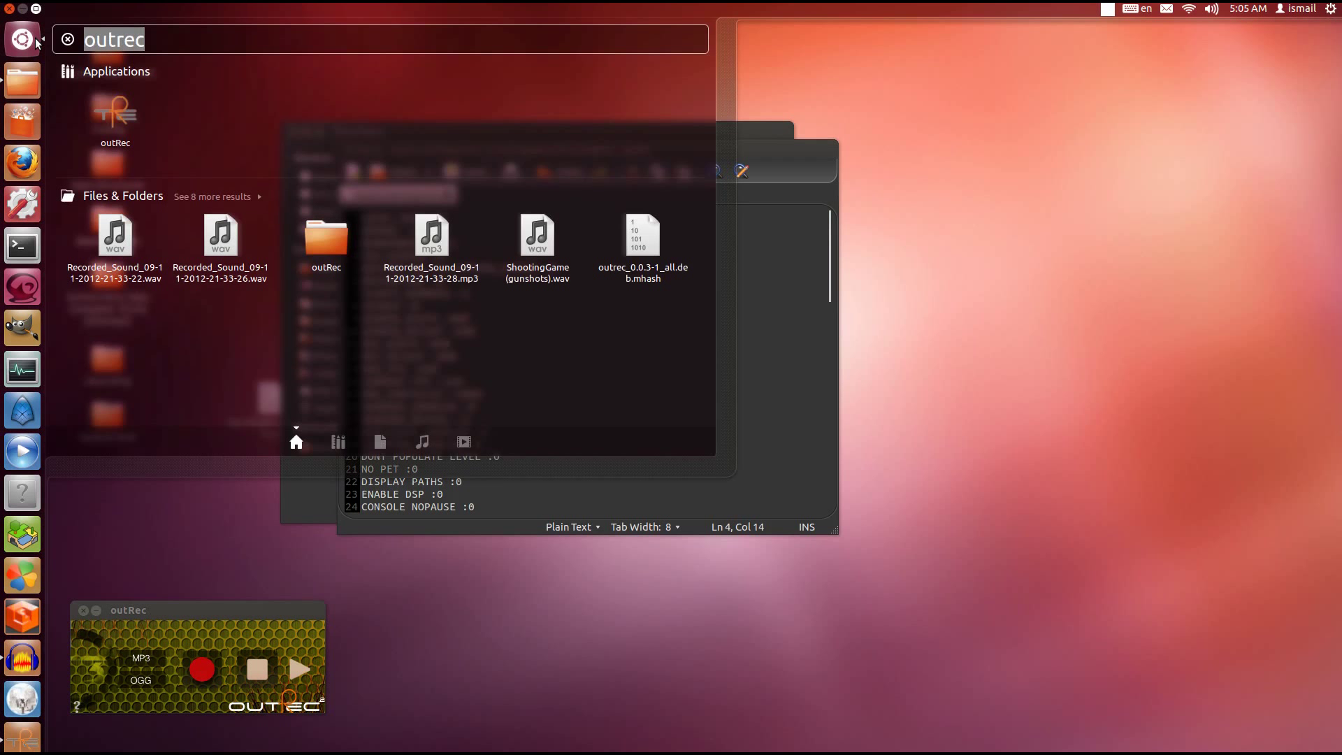
text(torch)
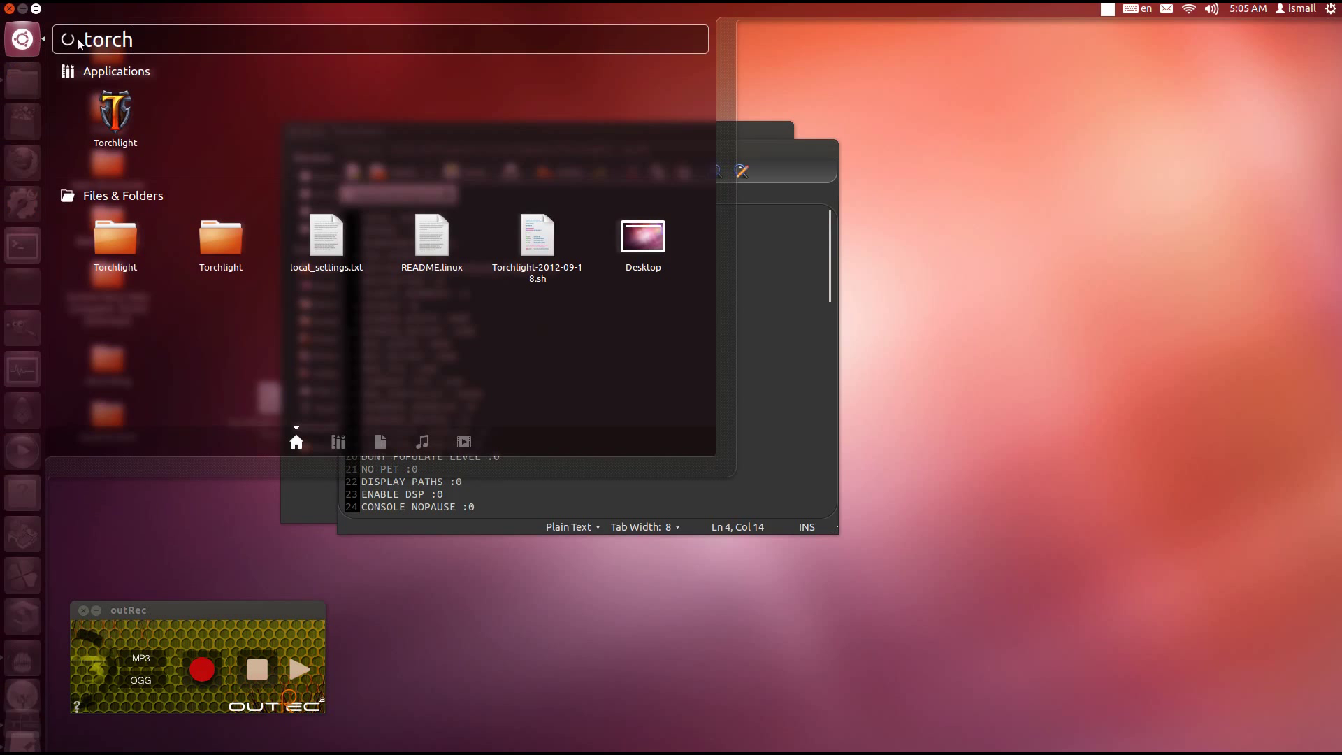
click(130, 108)
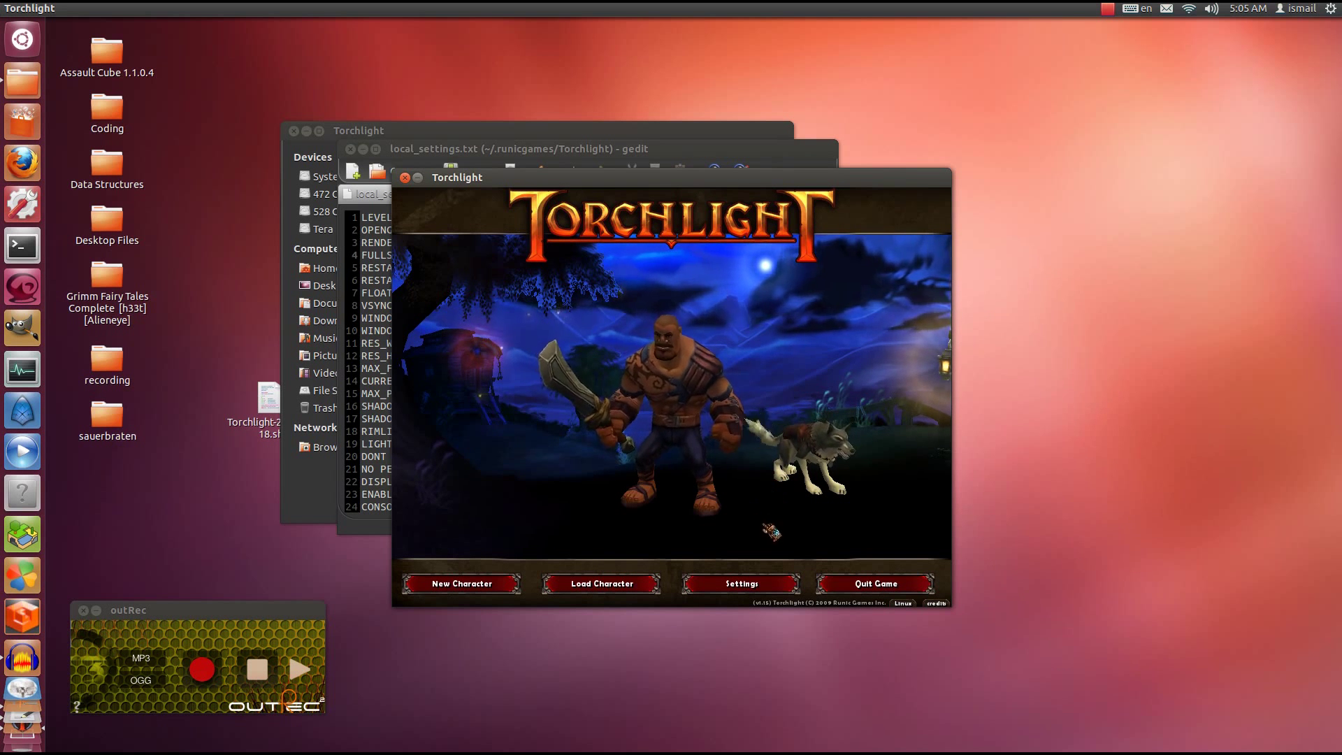
- Set Torchlight's resolution to 1024 x 768, apply it, and start the outRec audio recording
click(741, 583)
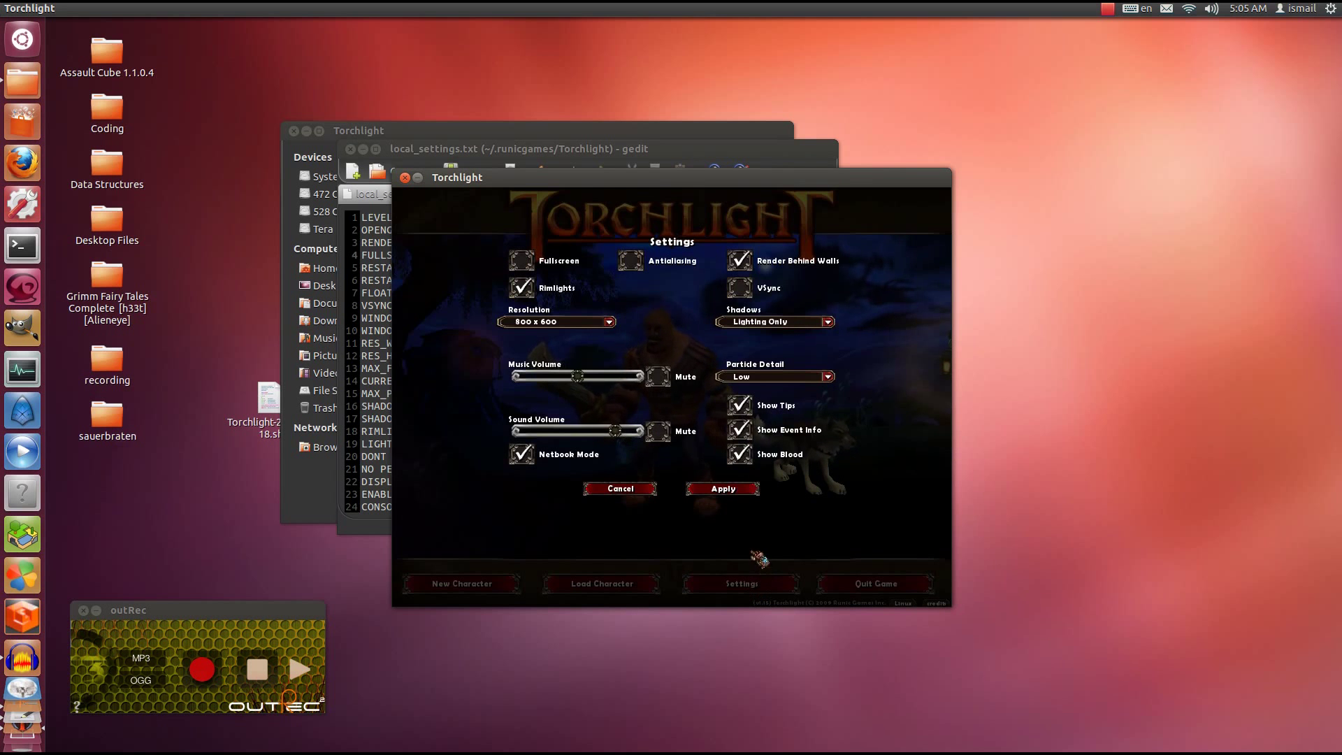
click(605, 322)
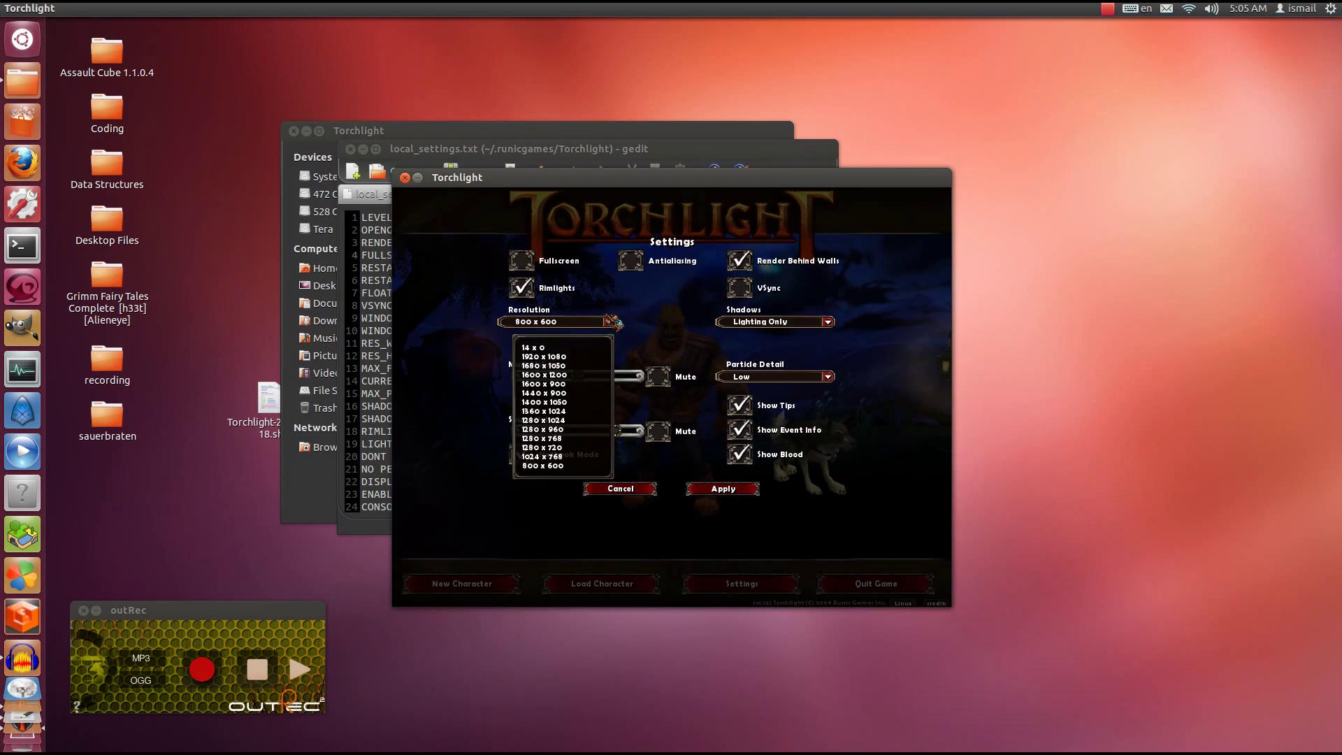
click(549, 458)
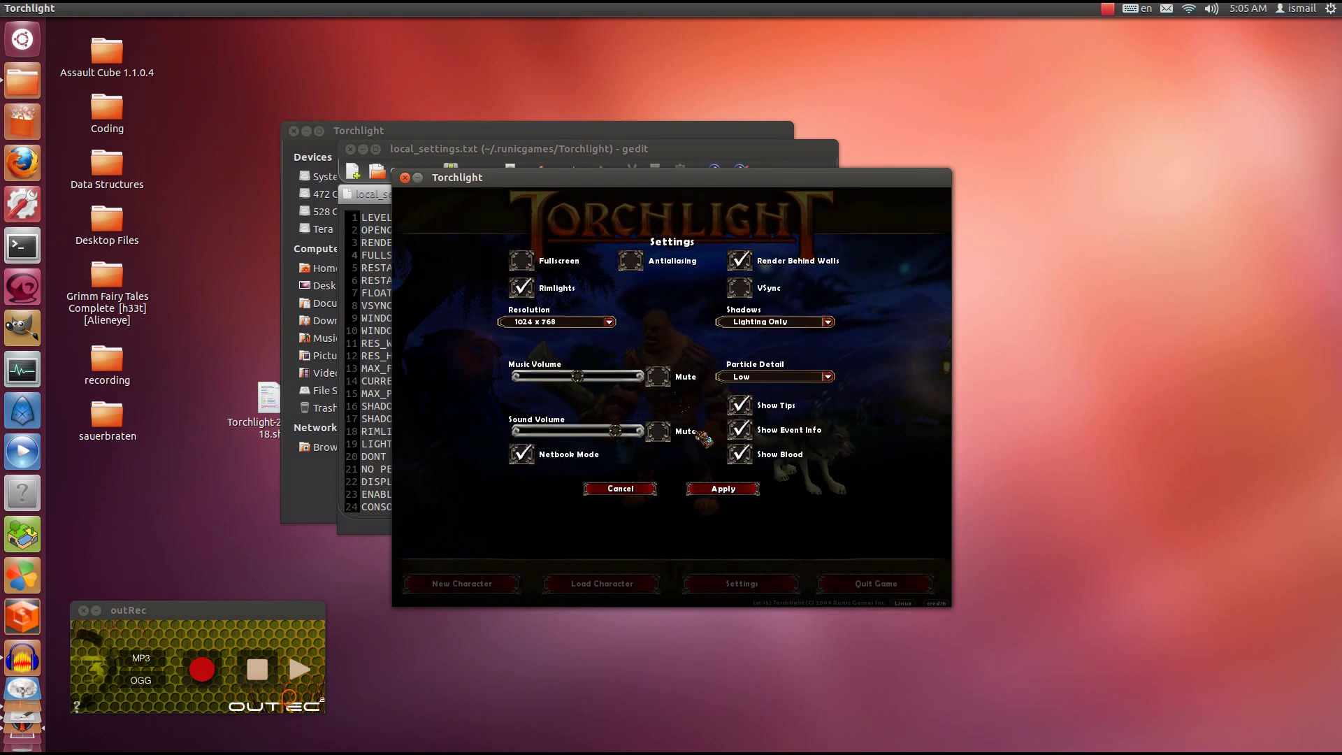
click(732, 487)
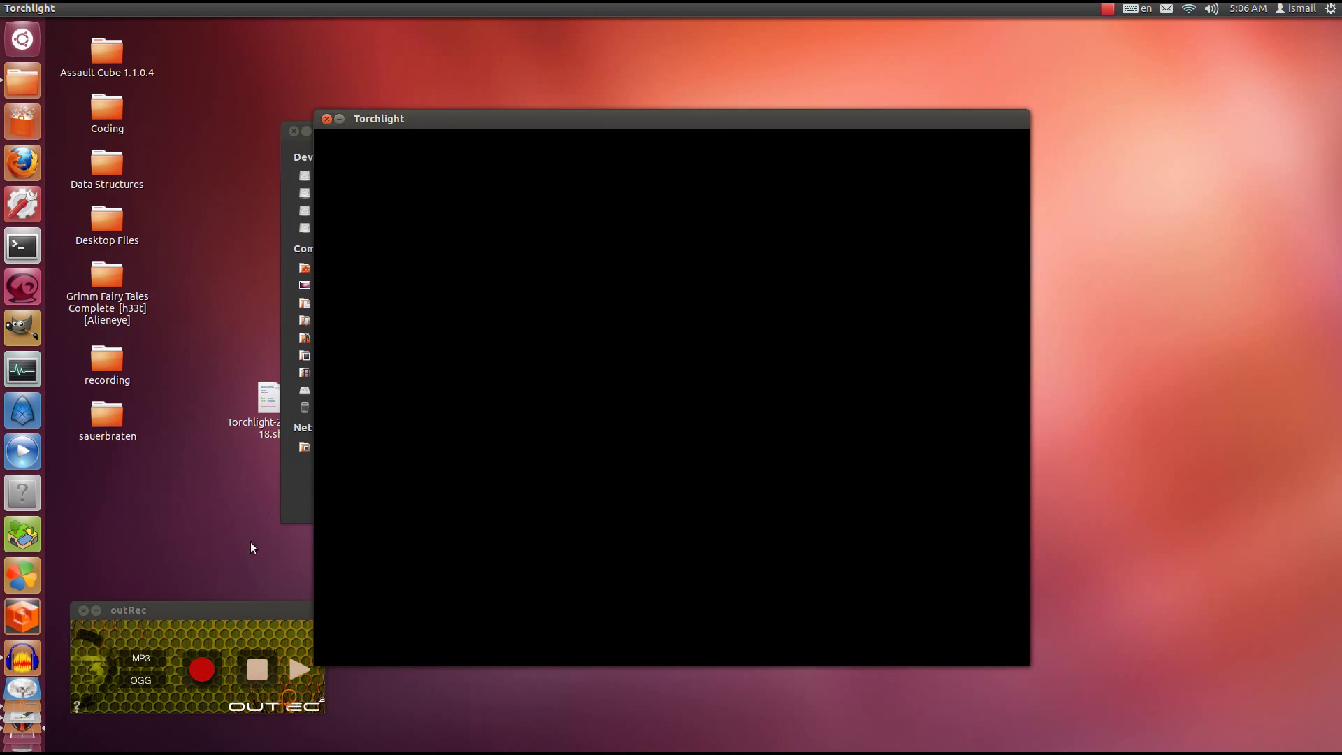
click(201, 670)
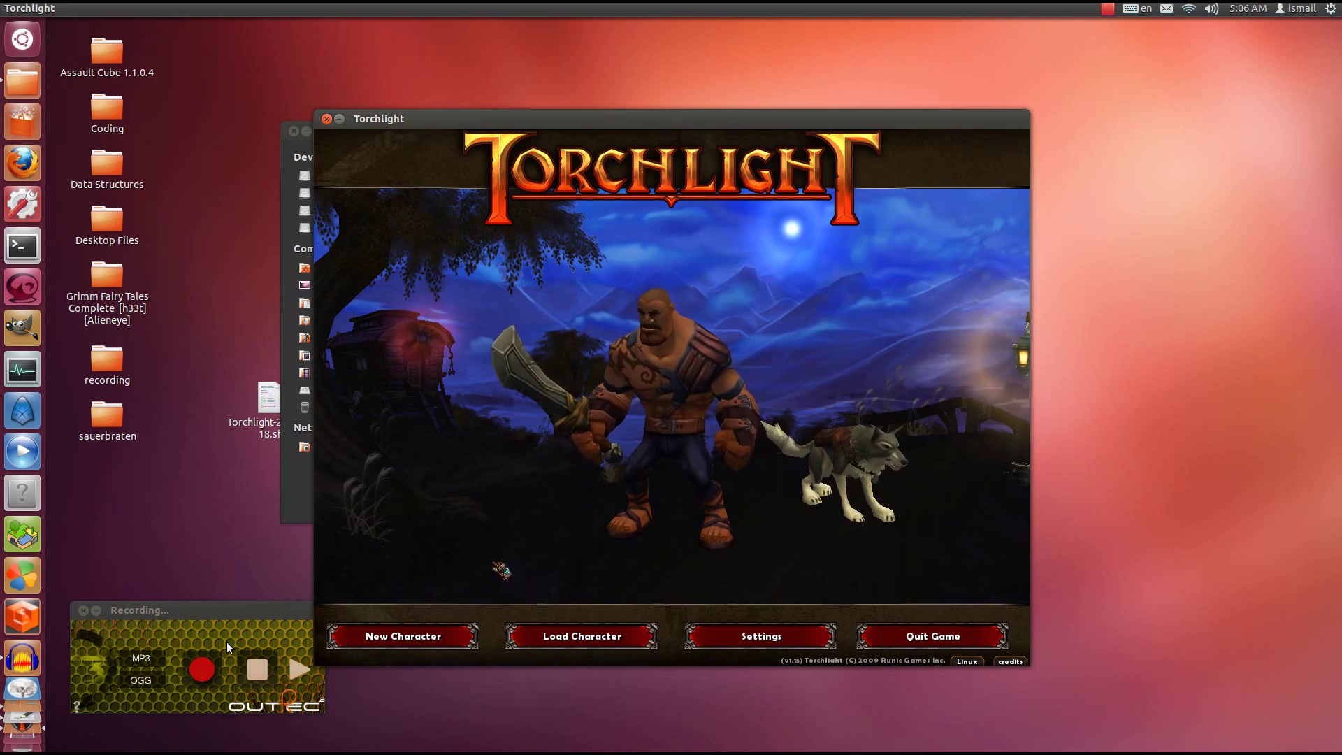
- Start a new character with a ferret pet named MrMacho
click(432, 638)
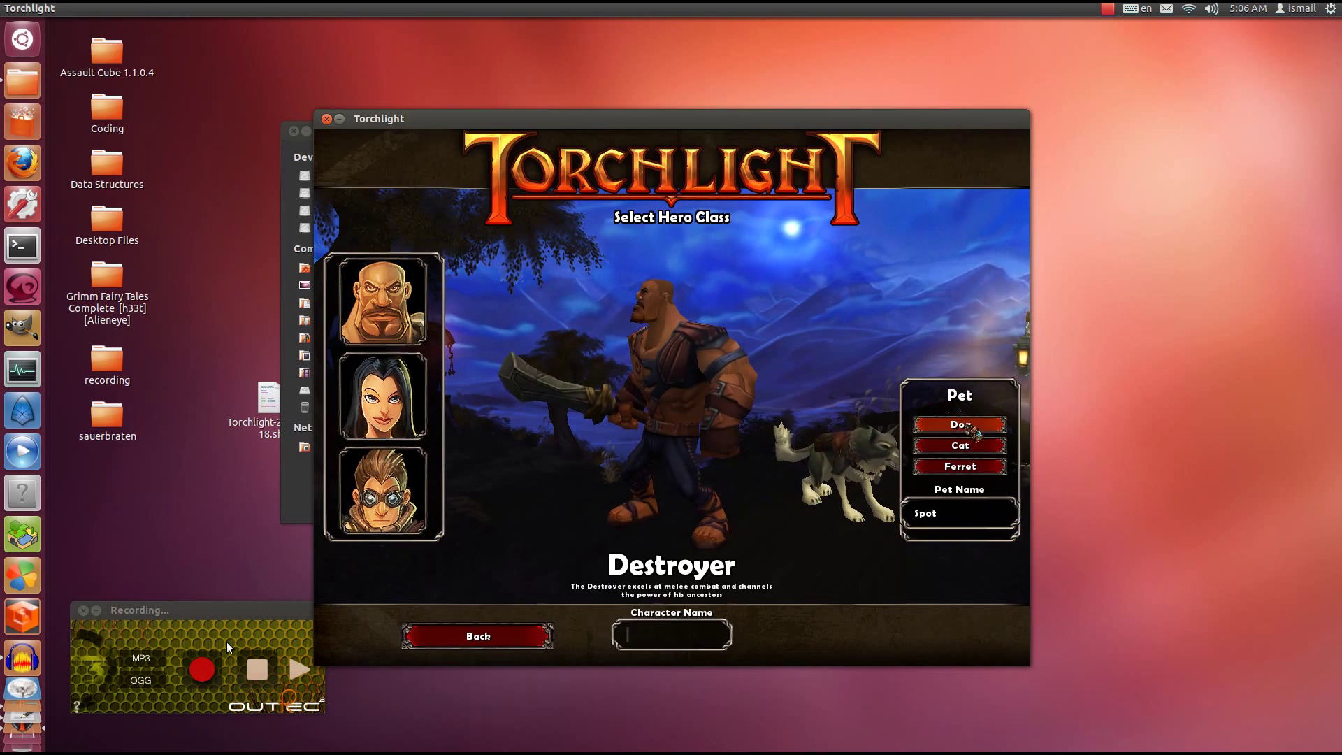
click(960, 445)
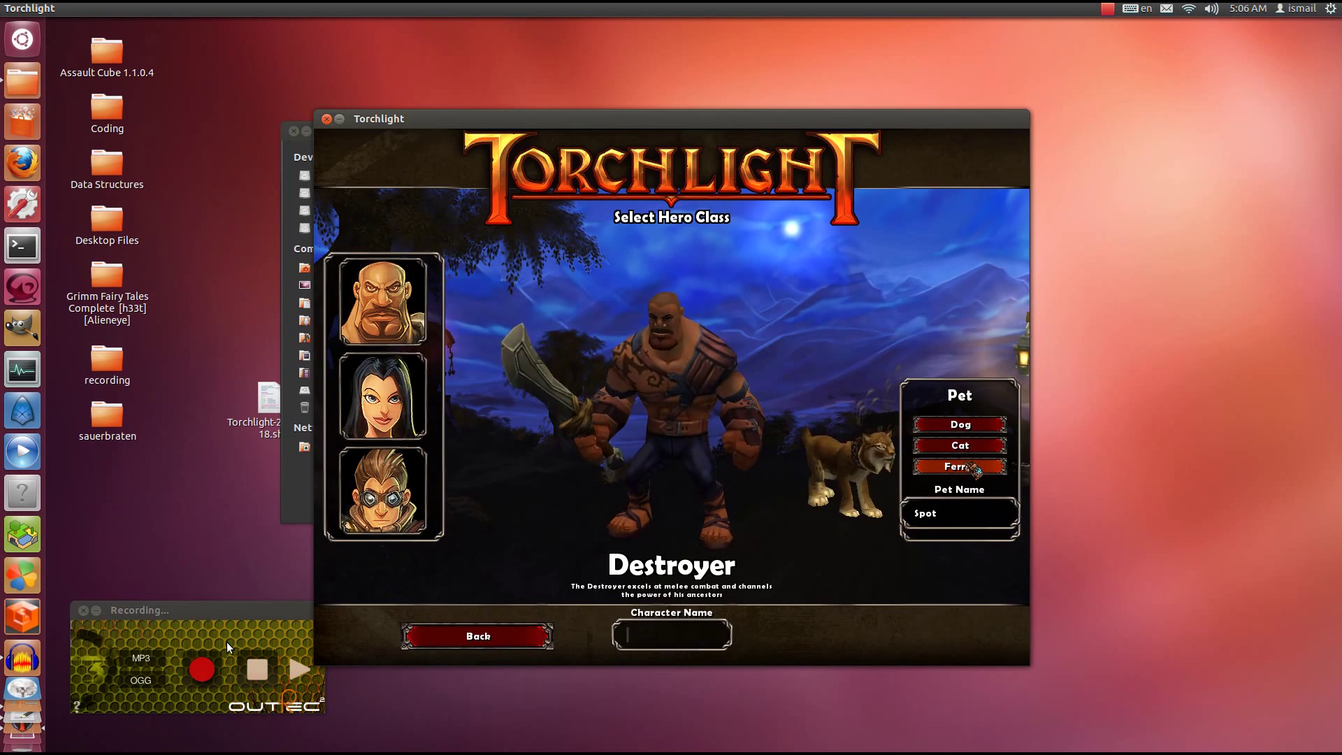
click(960, 514)
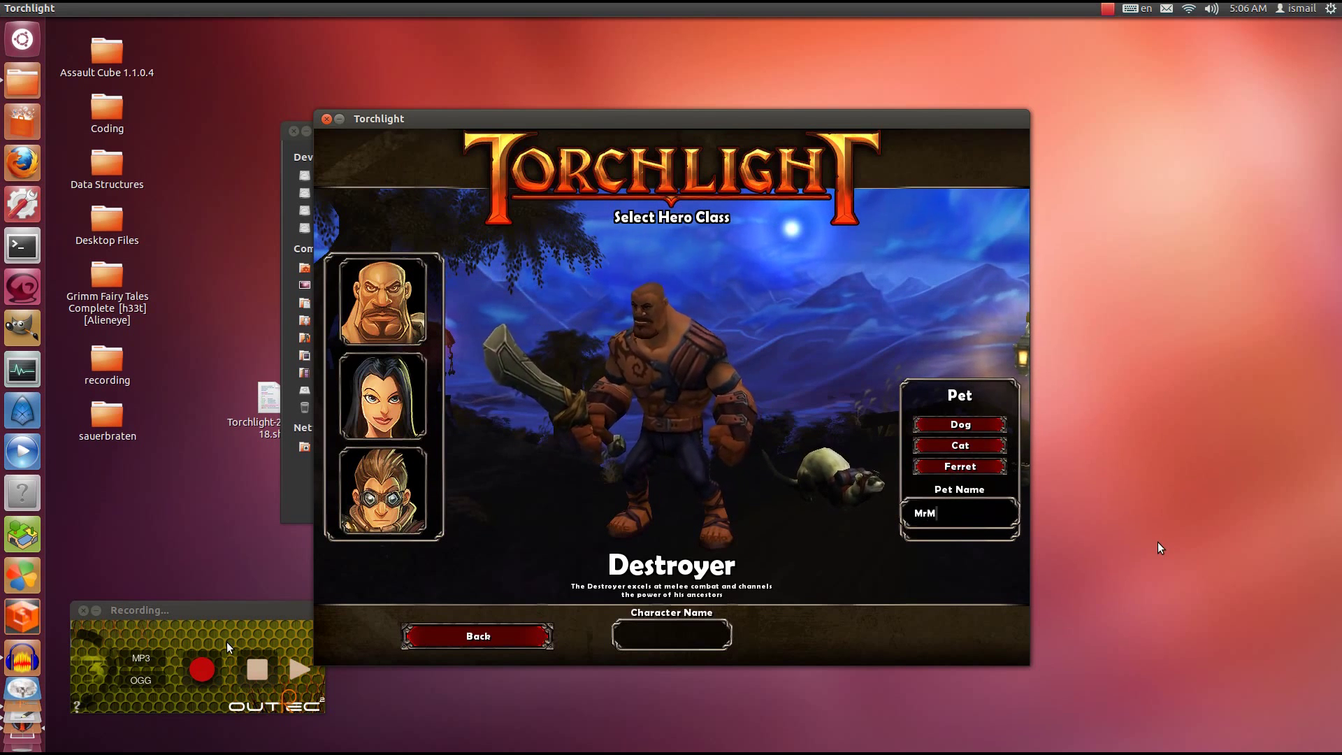
text(MrMacho)
- Name the character Munchkin, confirm the hero, and choose Normal difficulty
click(682, 637)
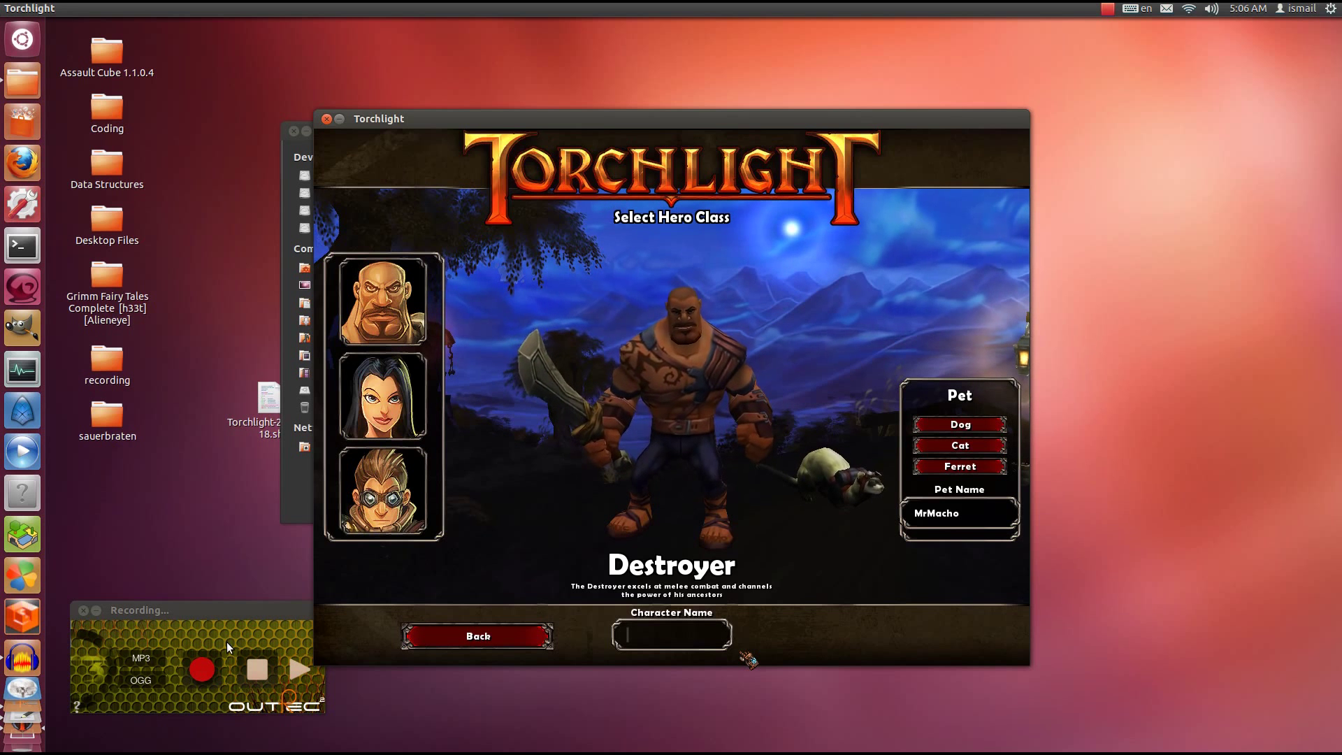
text(Munchkin)
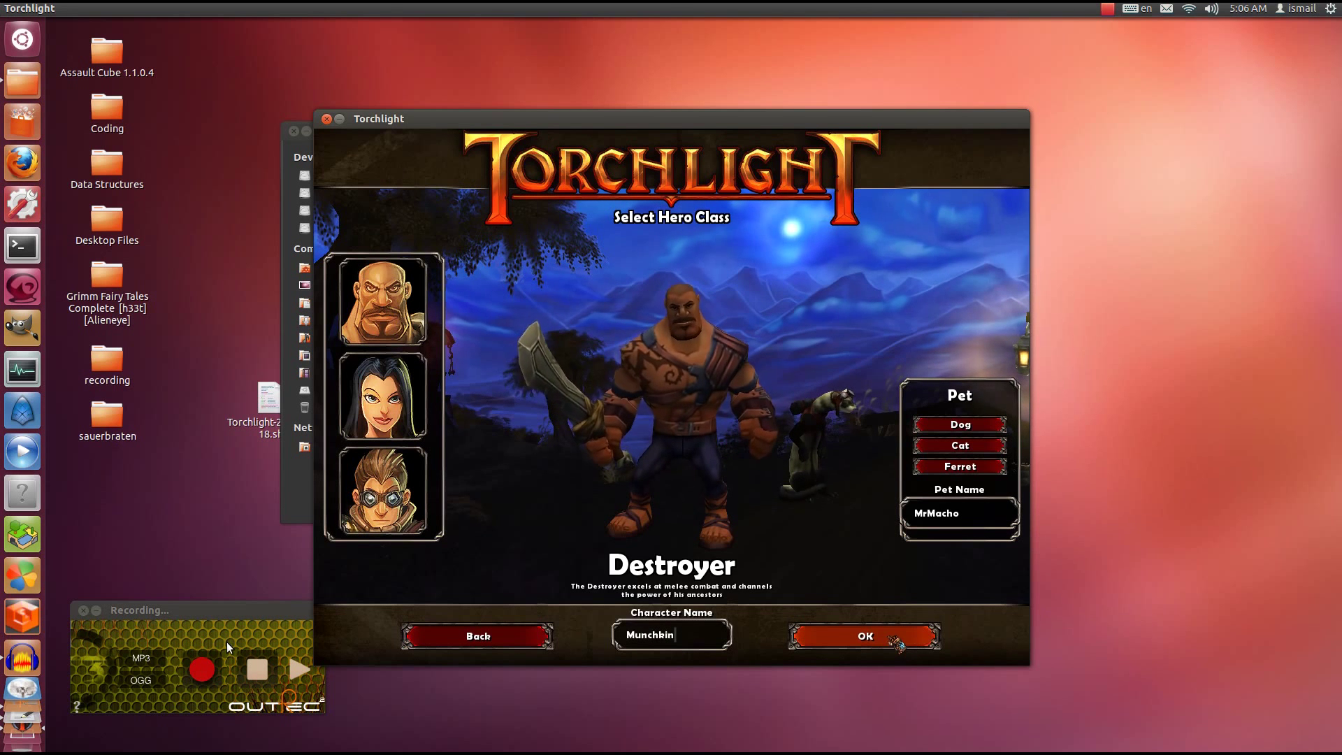
click(895, 639)
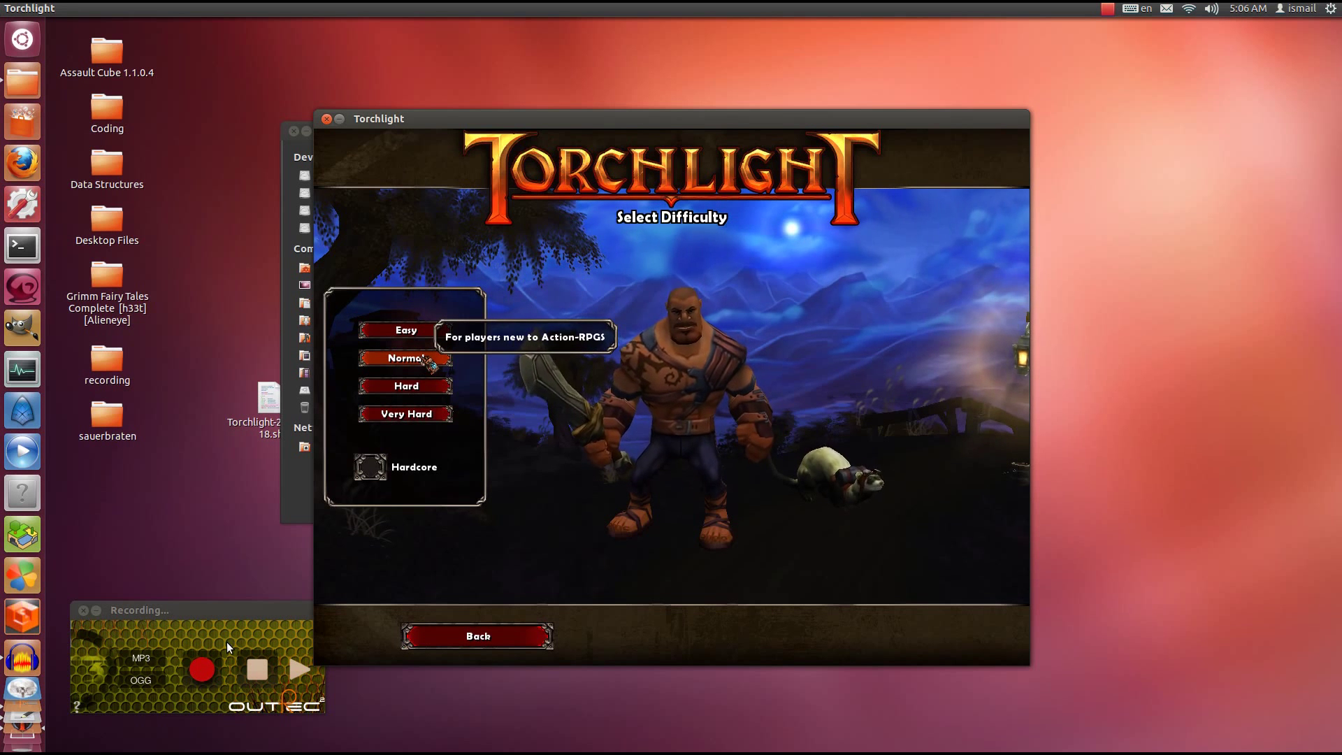
click(423, 359)
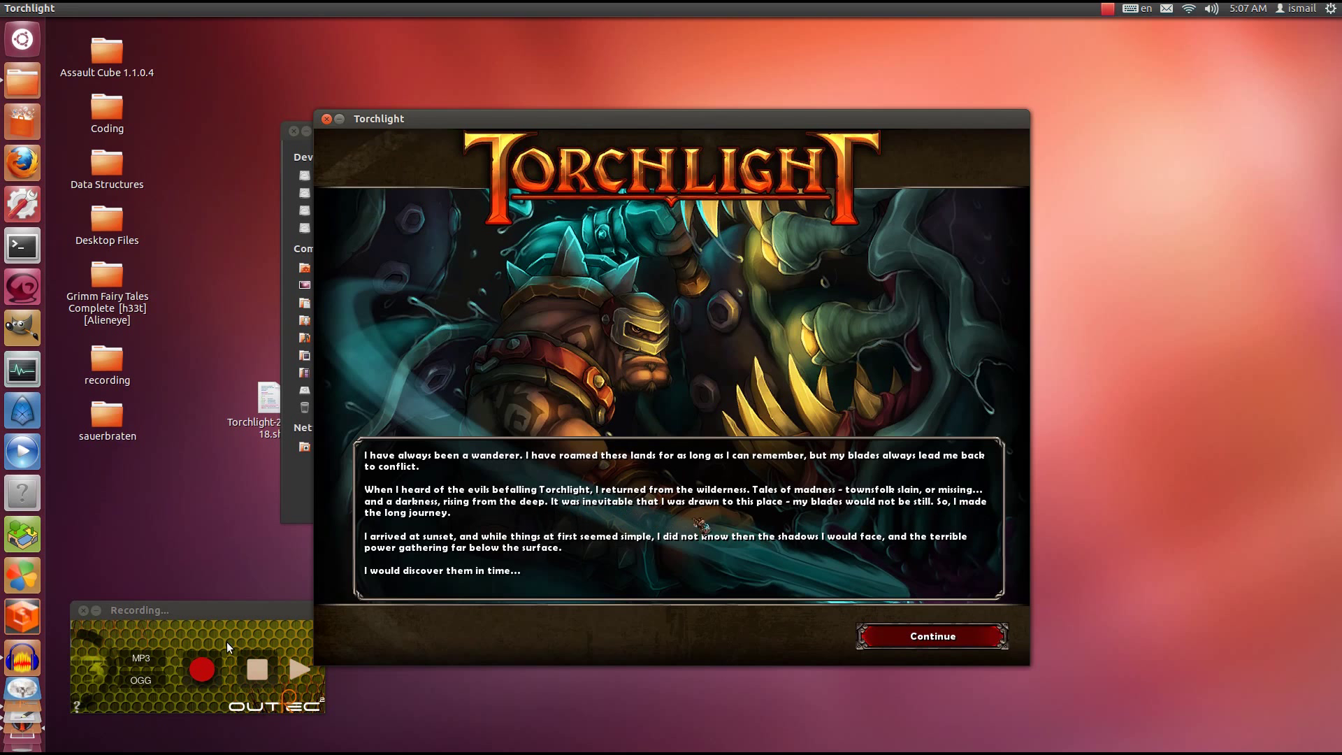
- Continue past the 'I have always been a wanderer' story page into town
click(940, 644)
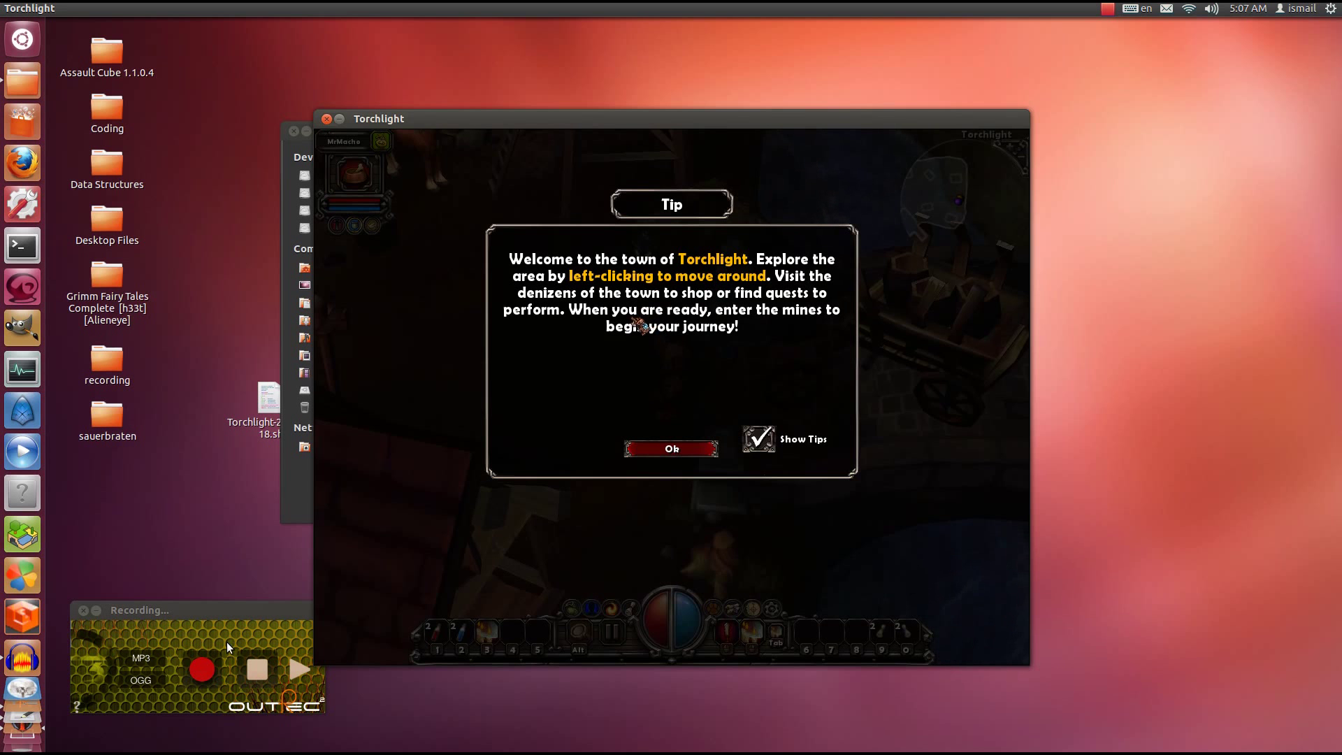
- Walk to the green-robed villager and accept the Gleaming Ember quest
click(694, 453)
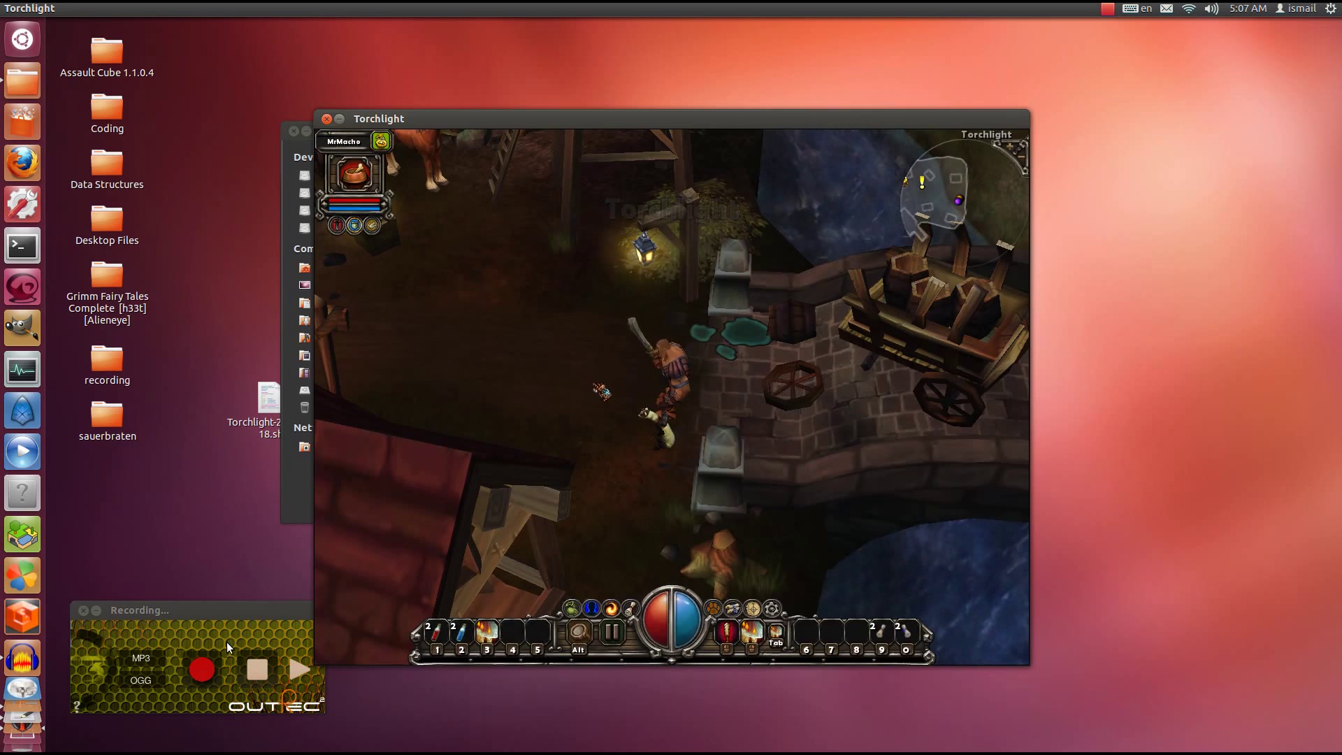
click(570, 353)
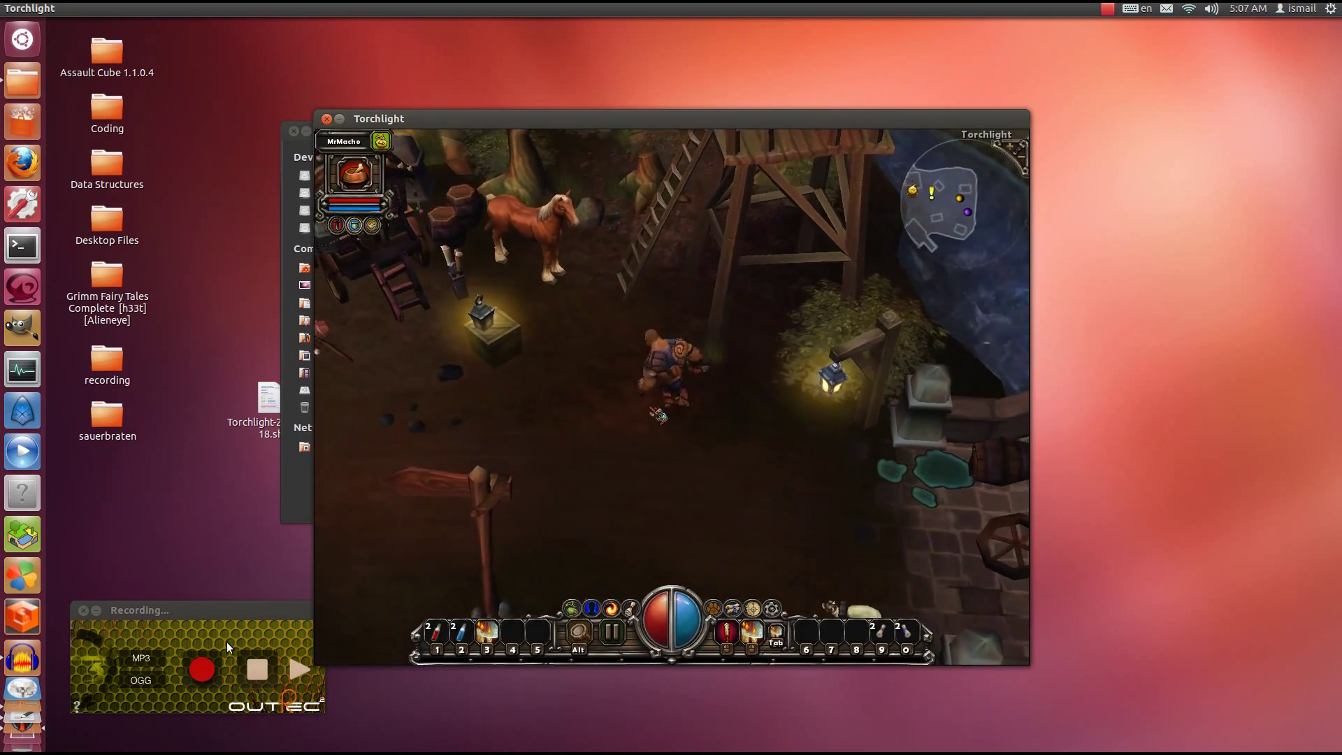
click(531, 293)
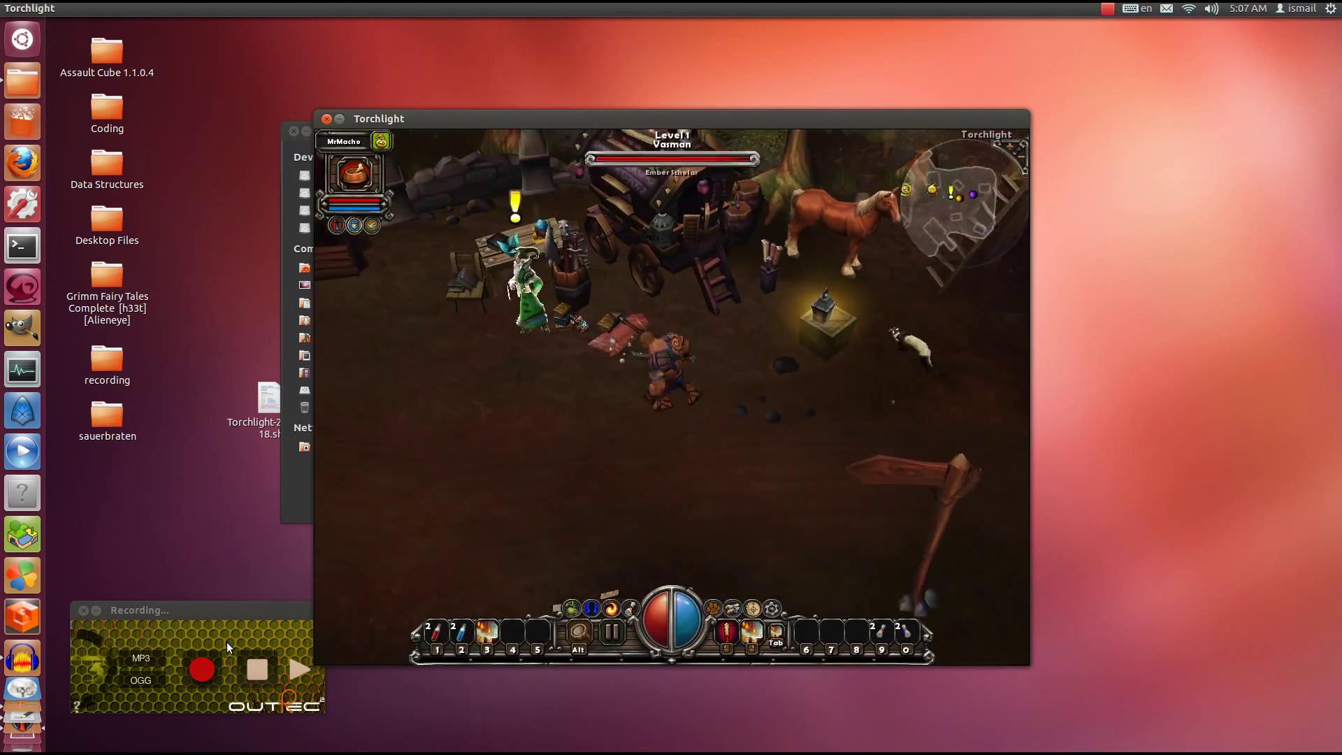
click(747, 402)
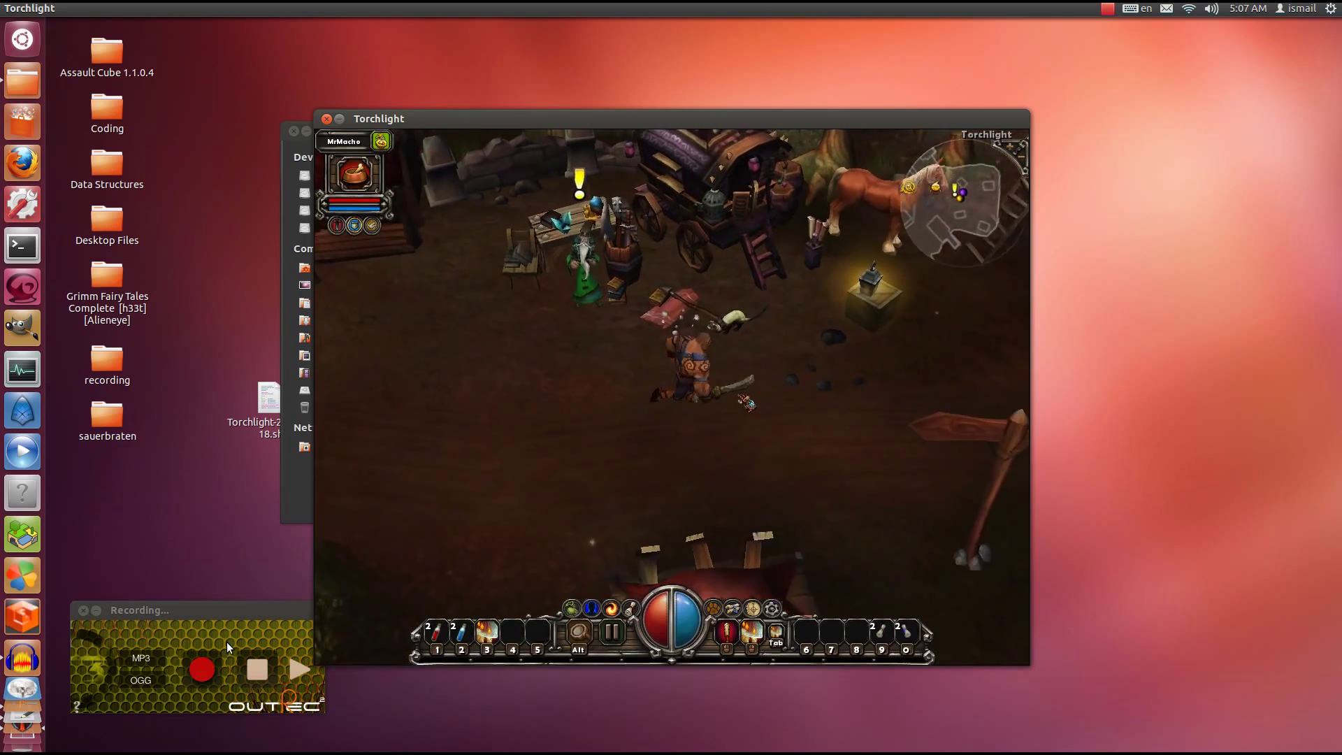
mouse_move(747, 402)
mouse_down()
mouse_move(783, 377)
mouse_move(755, 336)
mouse_move(671, 308)
mouse_move(621, 337)
mouse_up()
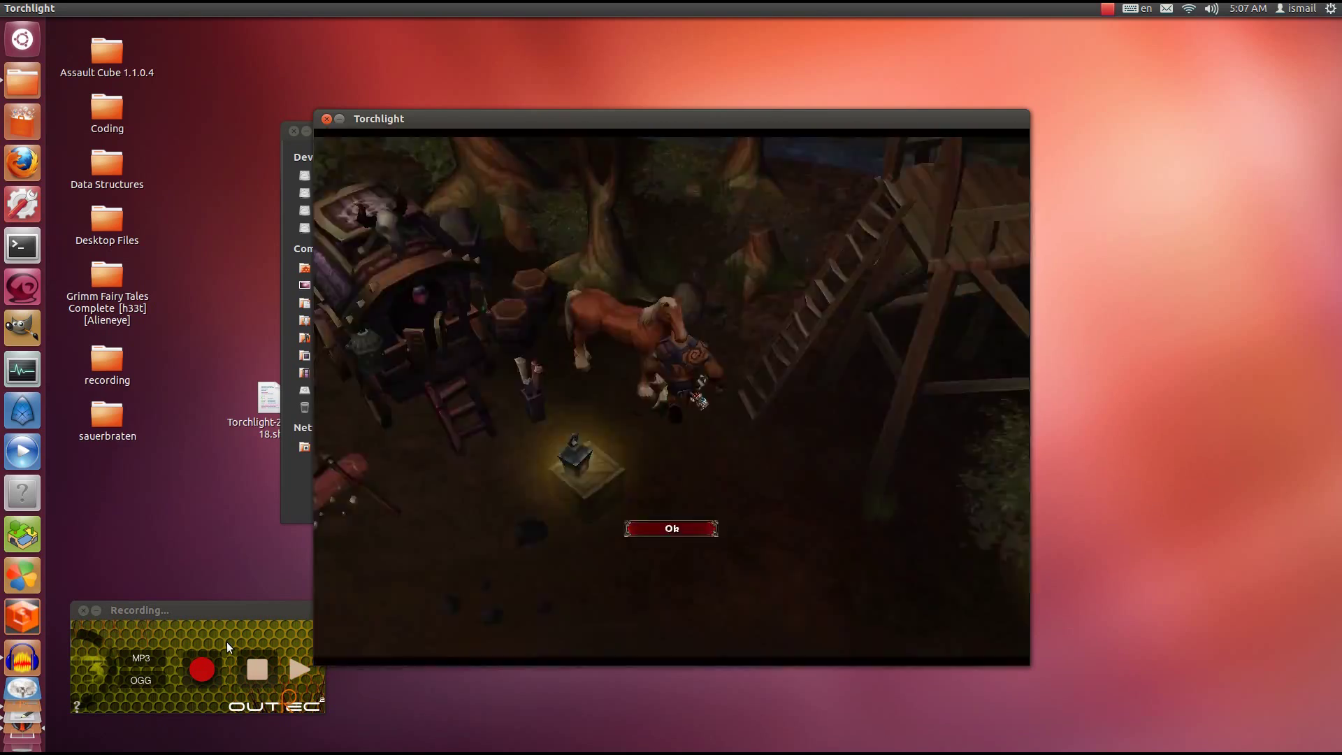
click(705, 523)
drag(588, 470, 565, 365)
click(632, 269)
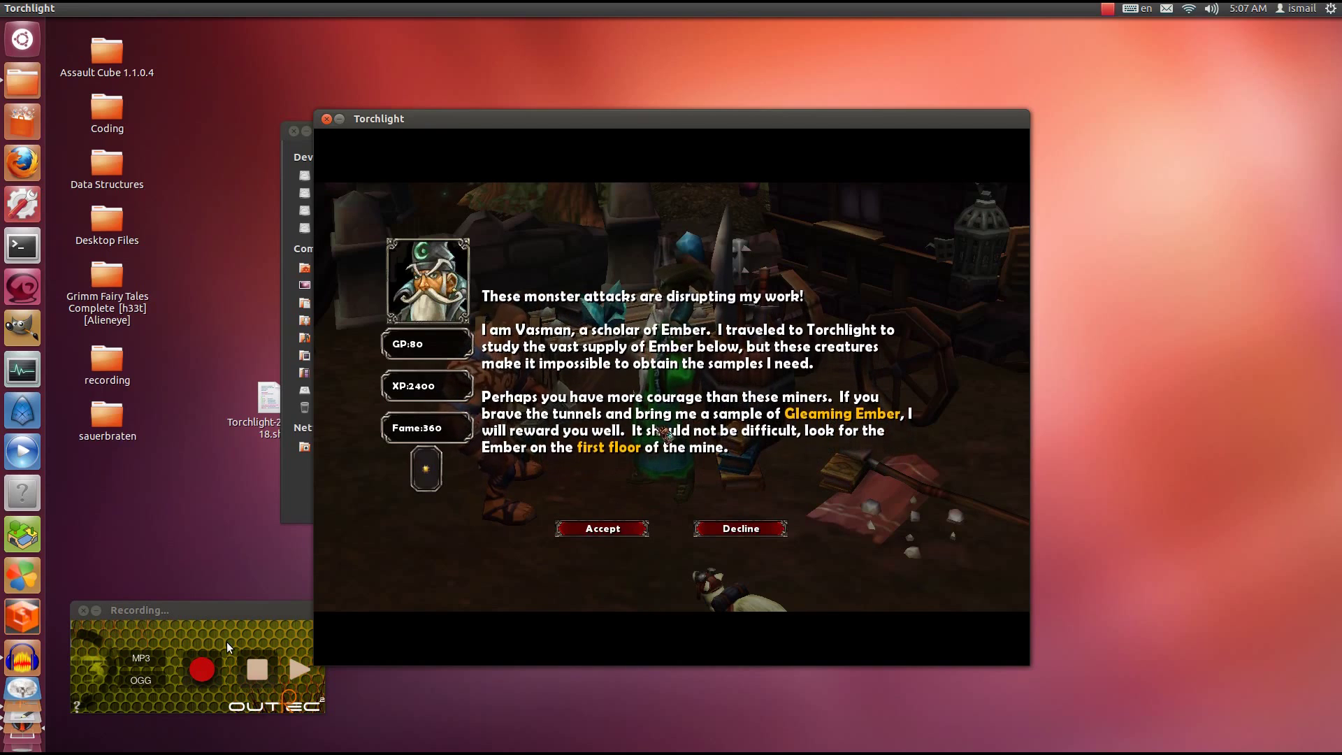
click(601, 528)
- Look over the hero's inventory and the pet's inventory and spells, then close both
click(667, 458)
click(489, 374)
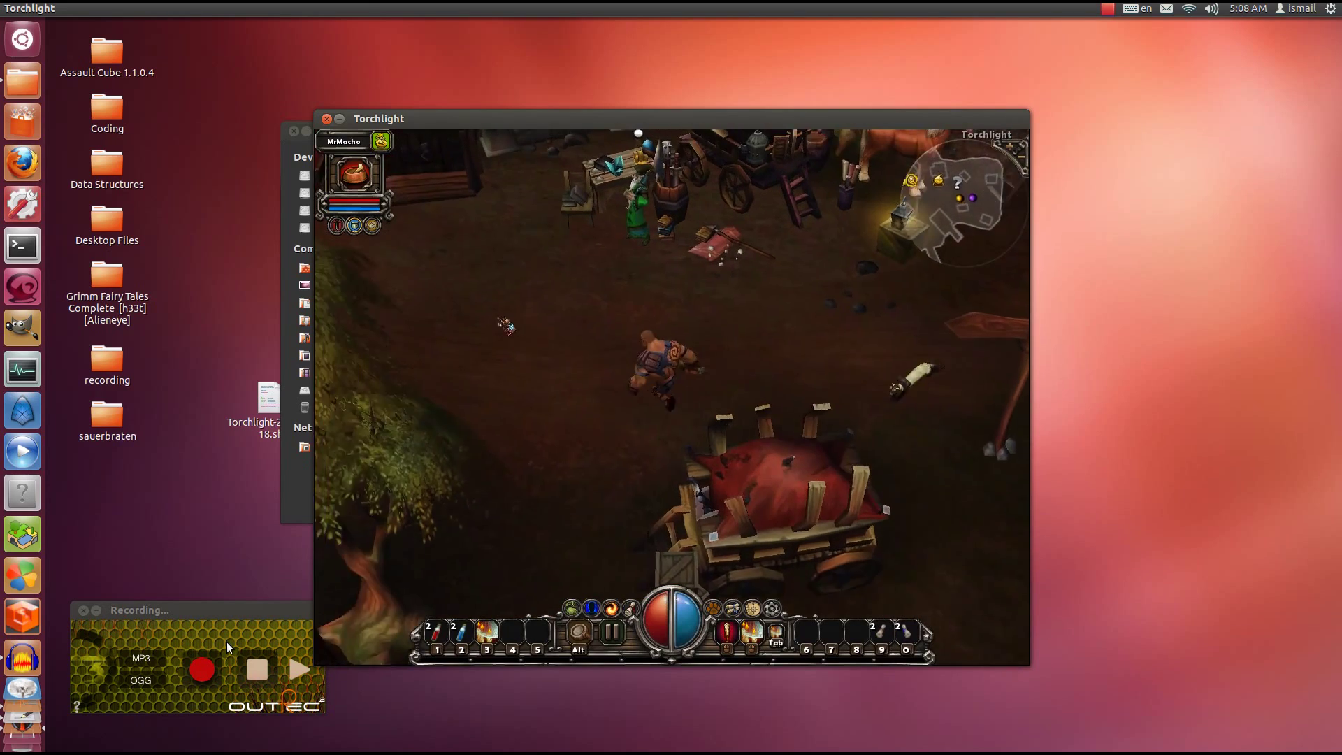
key(i)
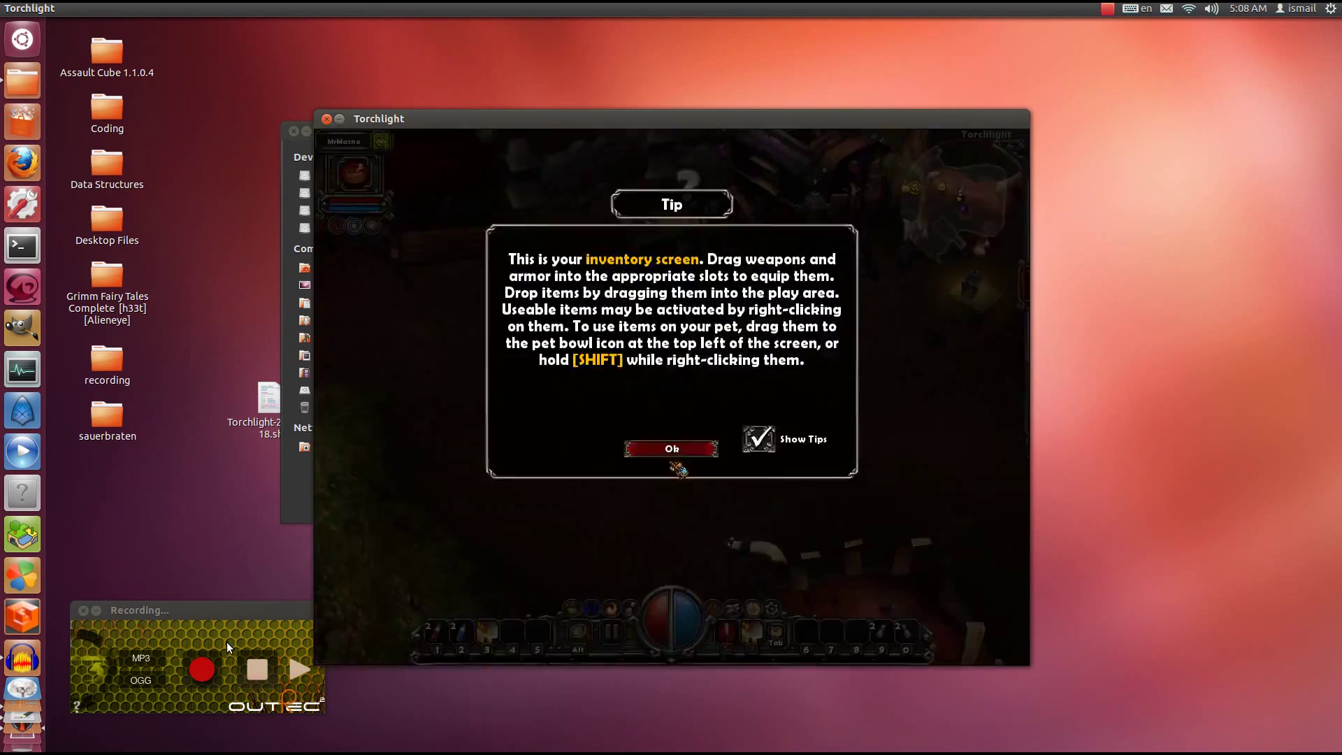
click(699, 450)
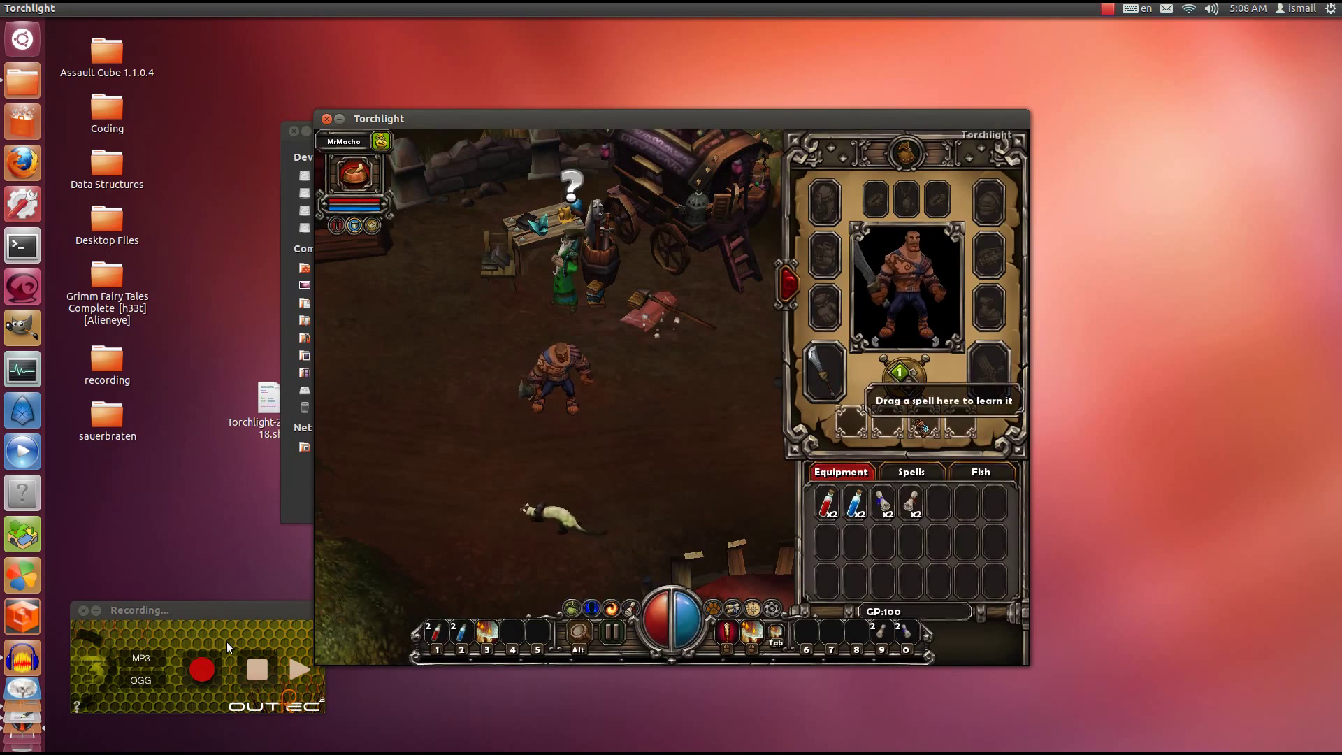
key(p)
click(682, 451)
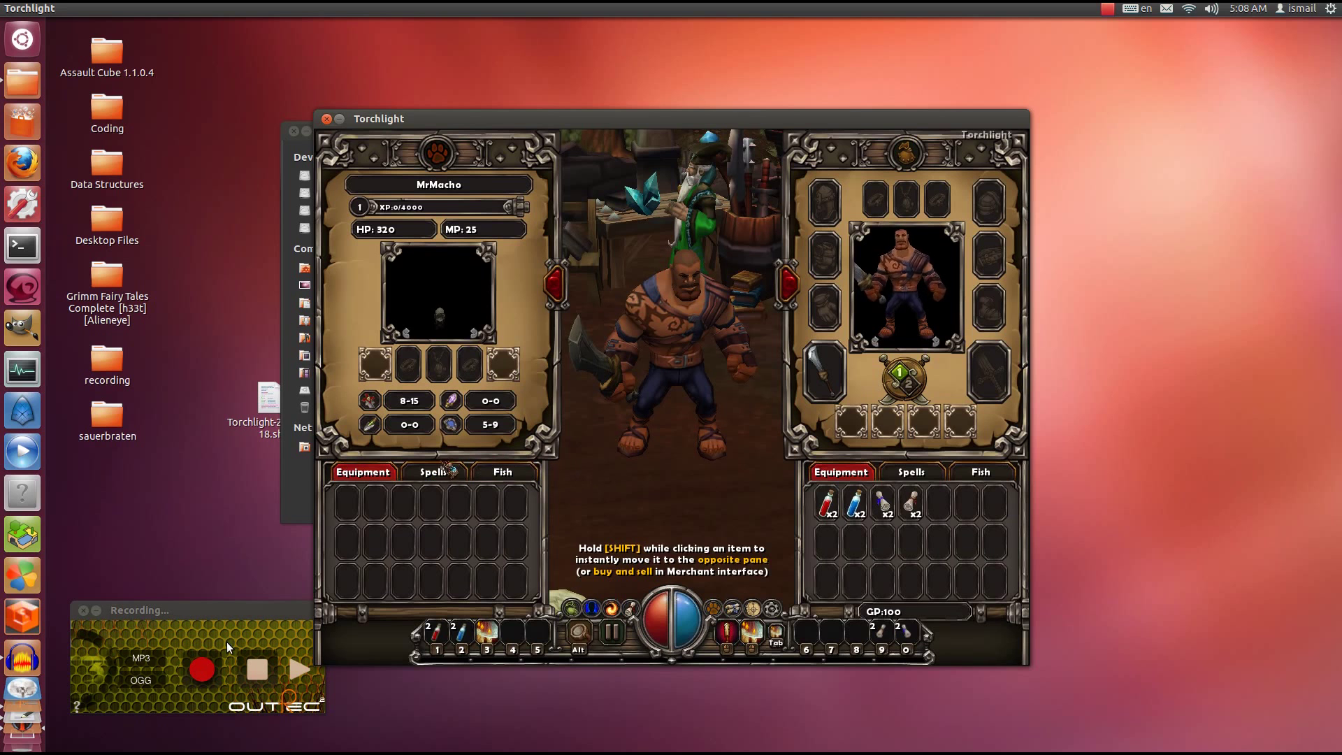
click(437, 470)
key(i)
key(p)
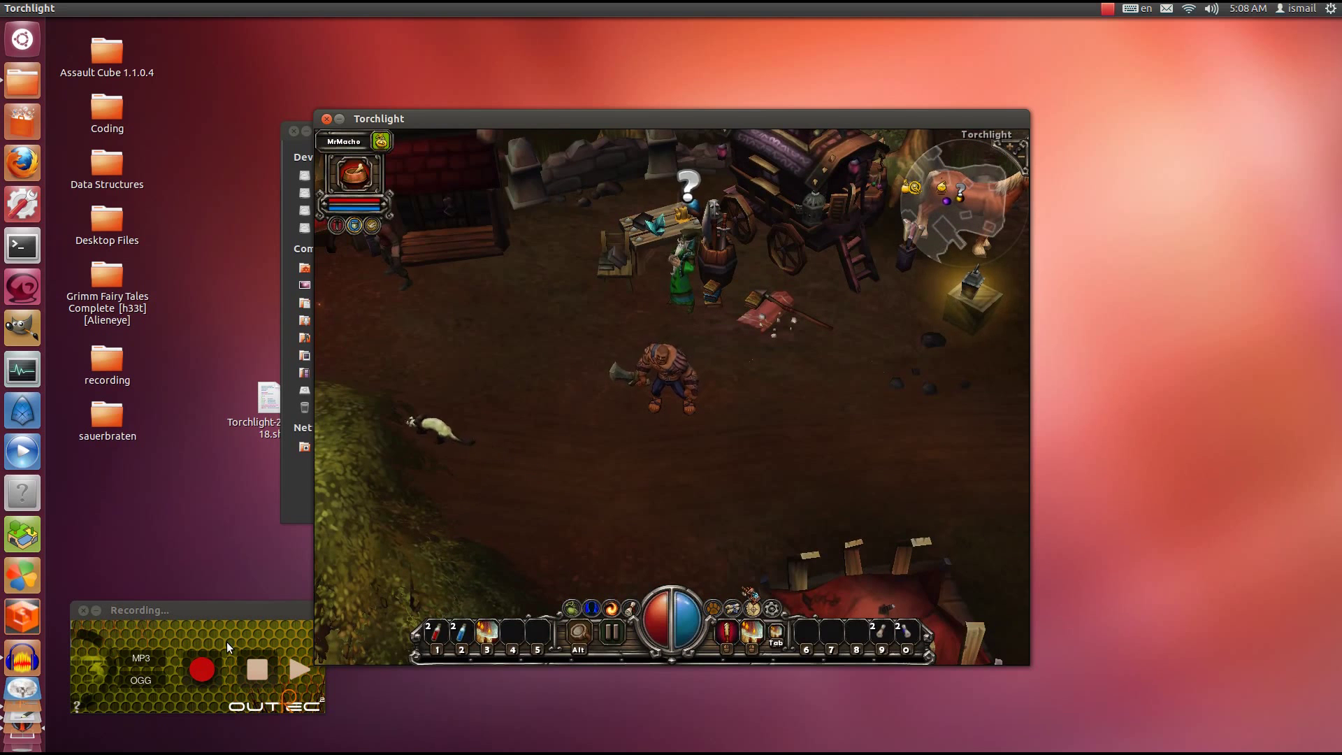
- Browse the Berserker, Titan and Spectral skill trees, then close them
key(s)
mouse_move(923, 239)
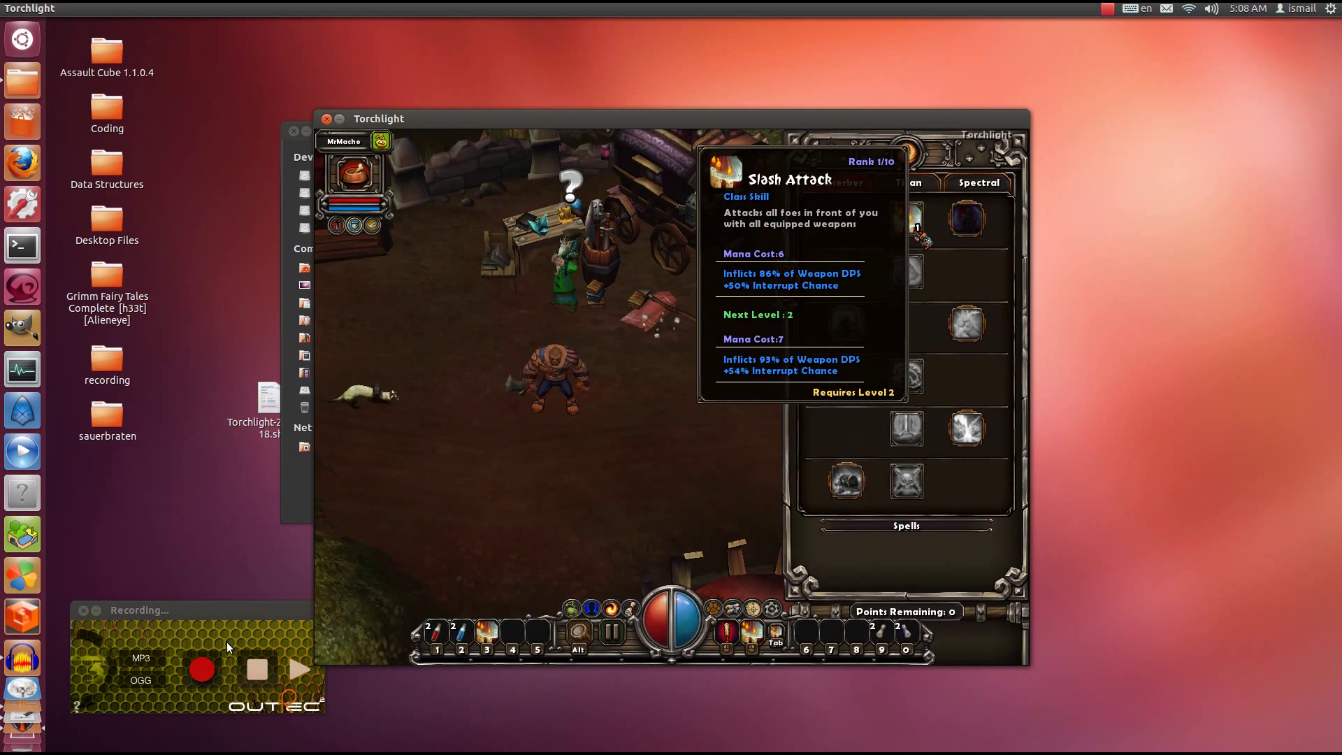
click(908, 183)
click(952, 187)
click(846, 184)
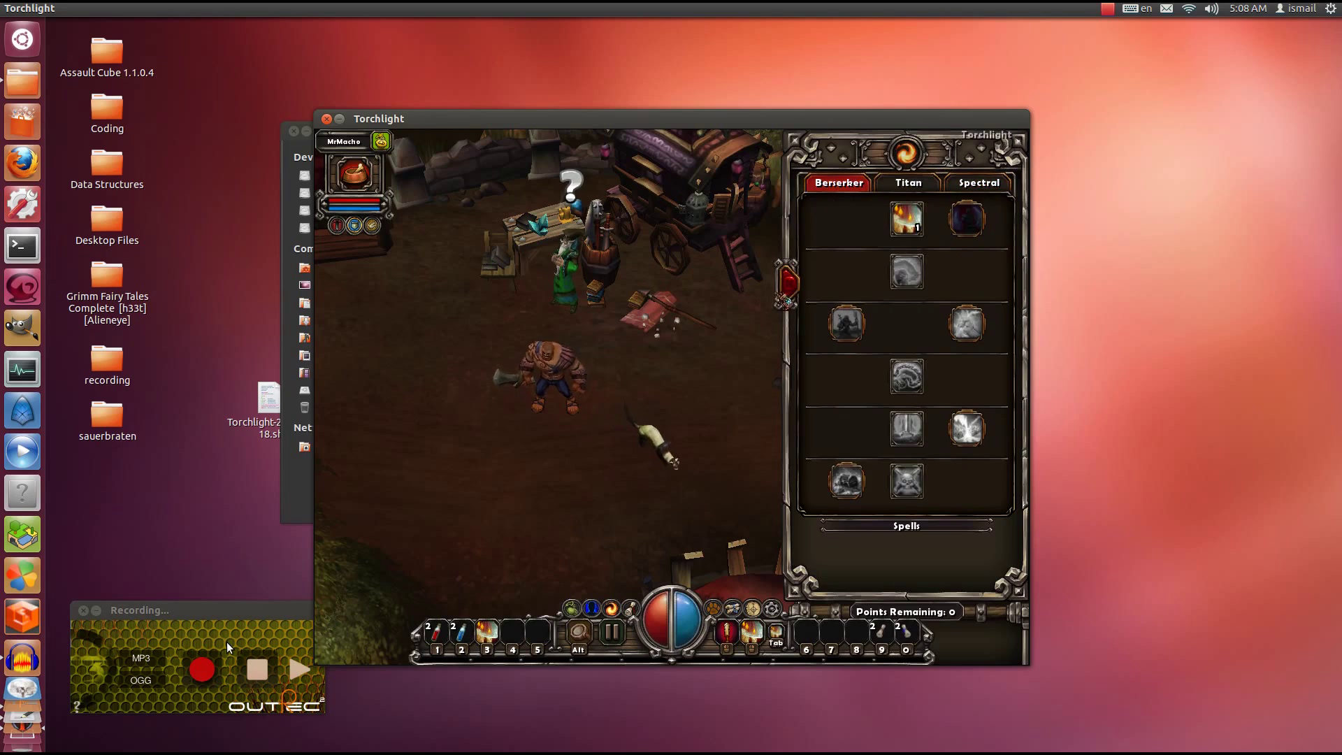
key(s)
click(804, 404)
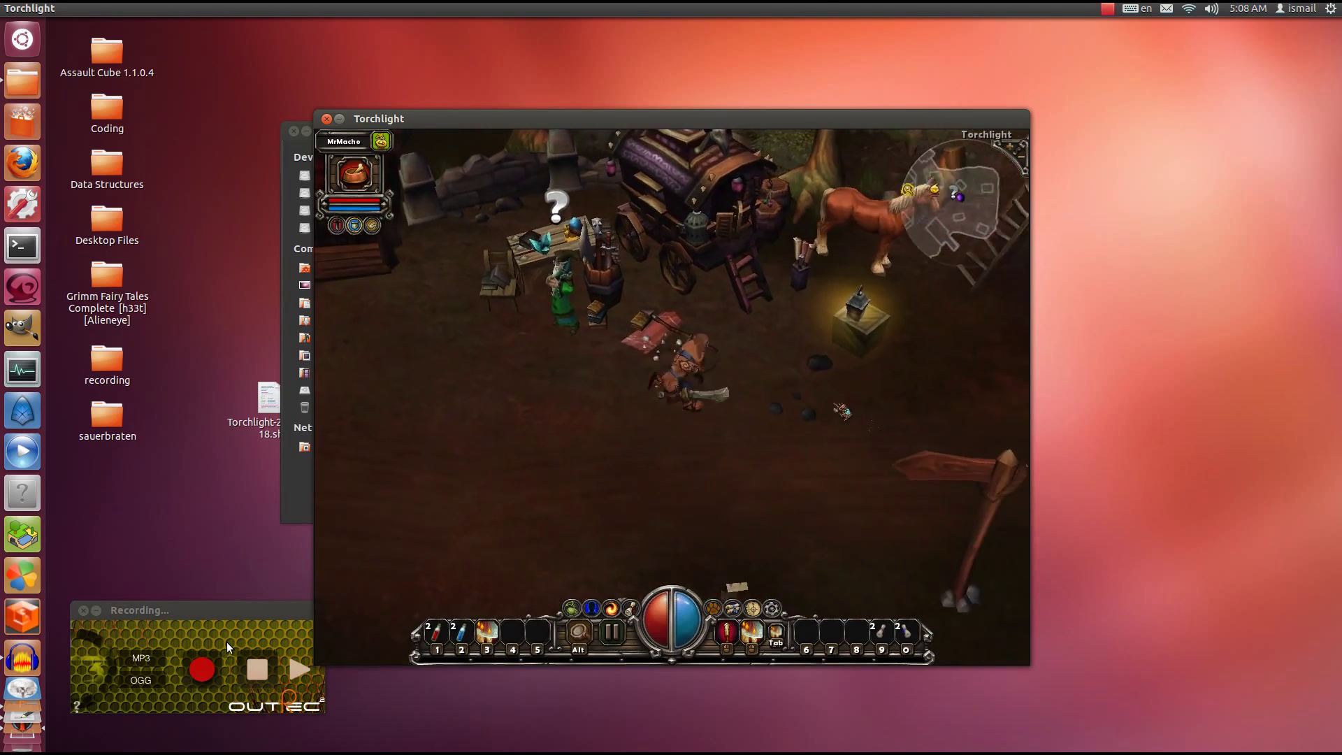
- Exit the game to the title menu and open Settings
key(Escape)
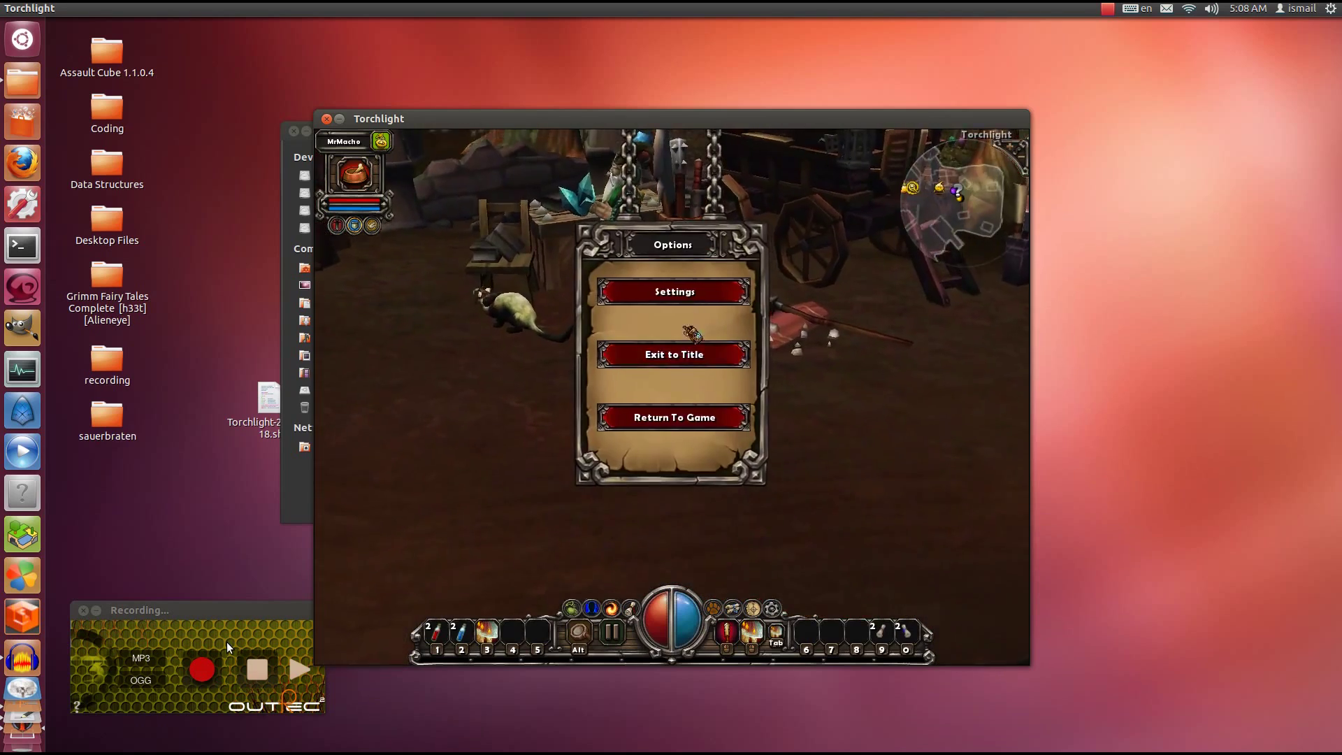
click(691, 353)
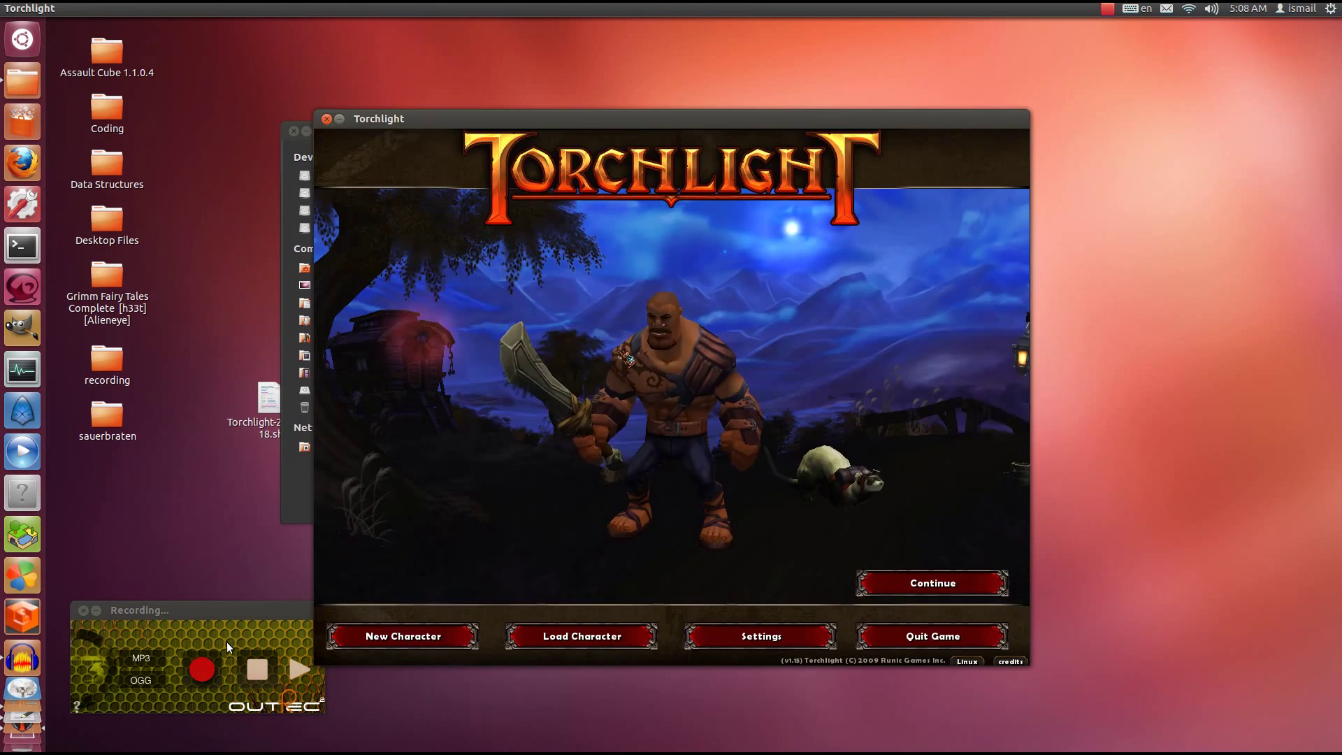
click(784, 642)
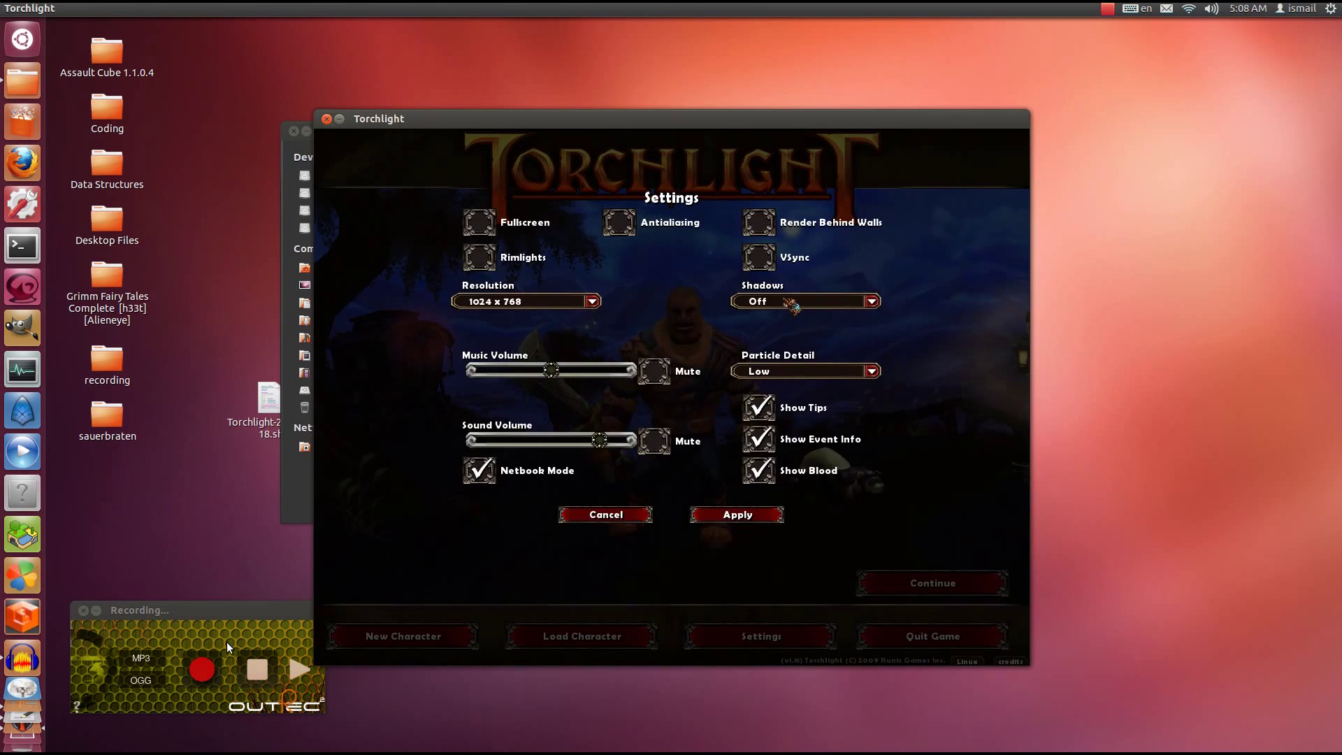
- Set shadows to Very High, enable antialiasing and rimlights, and set particle detail to High
click(872, 302)
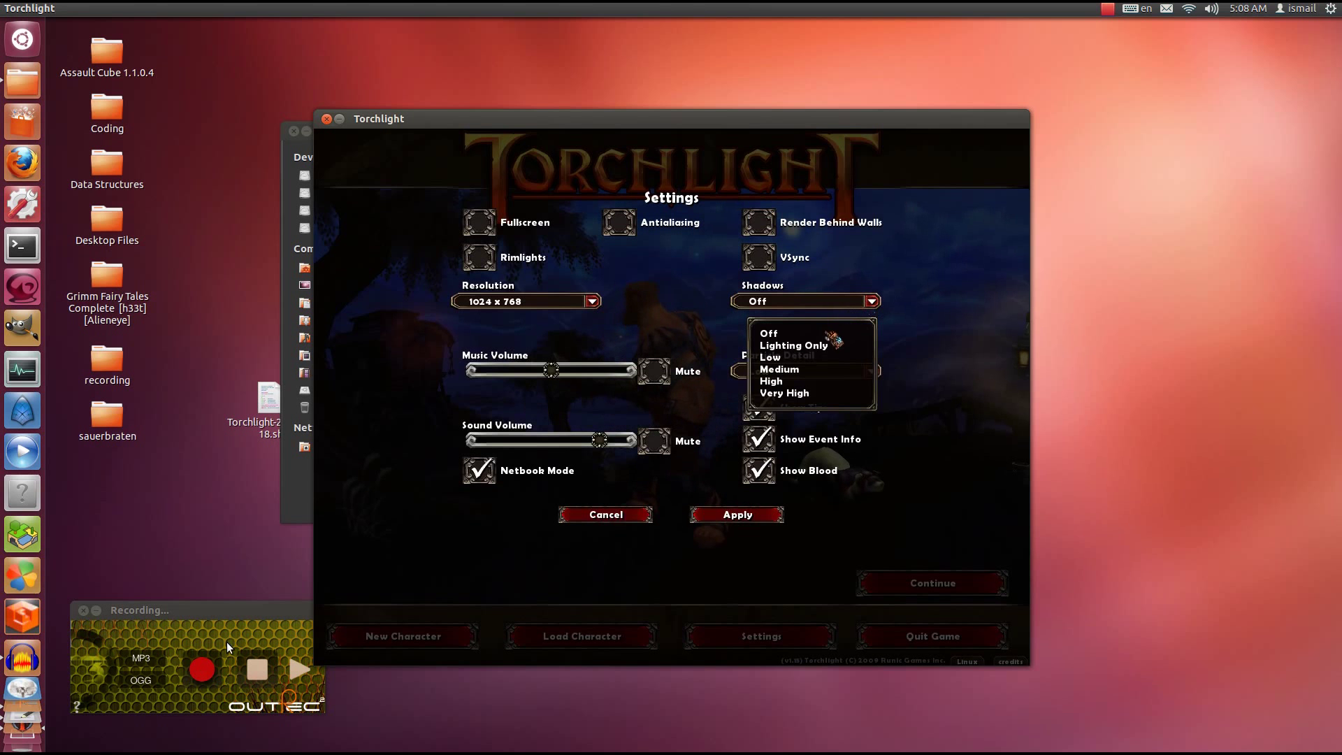
click(781, 396)
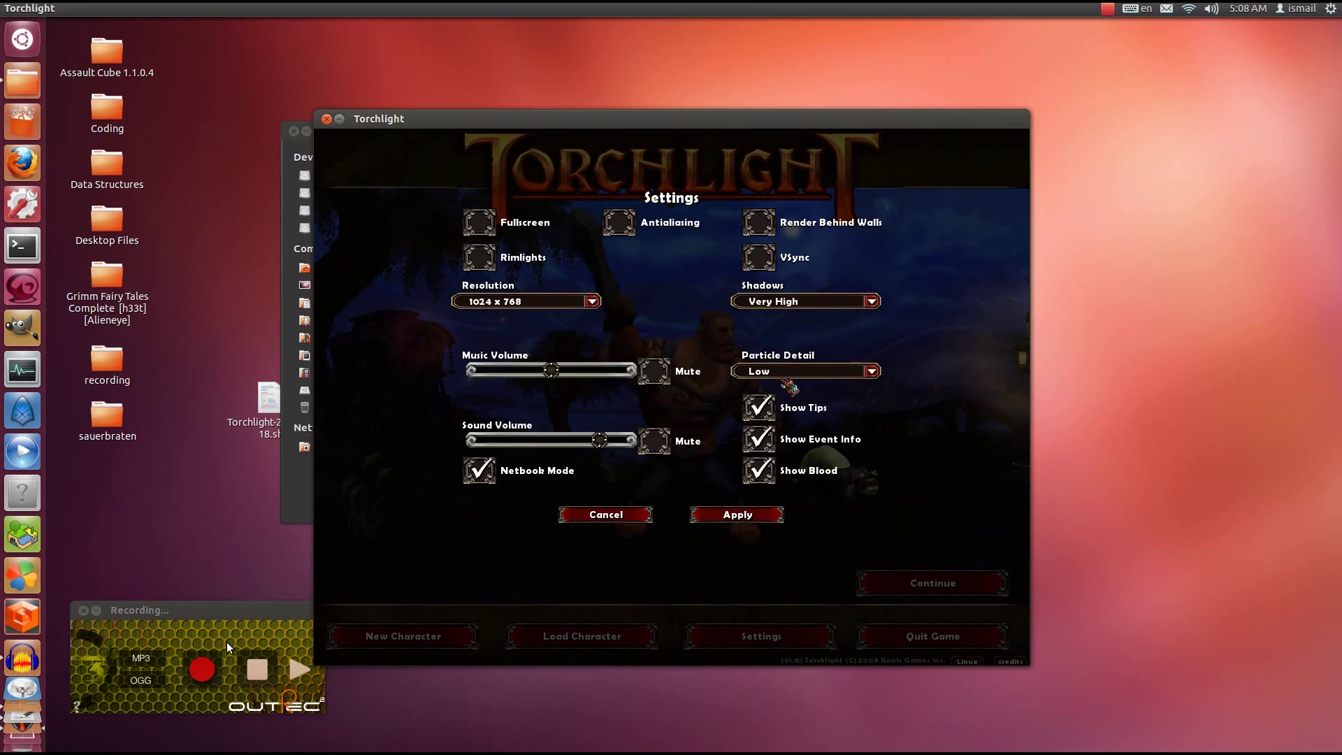
click(637, 231)
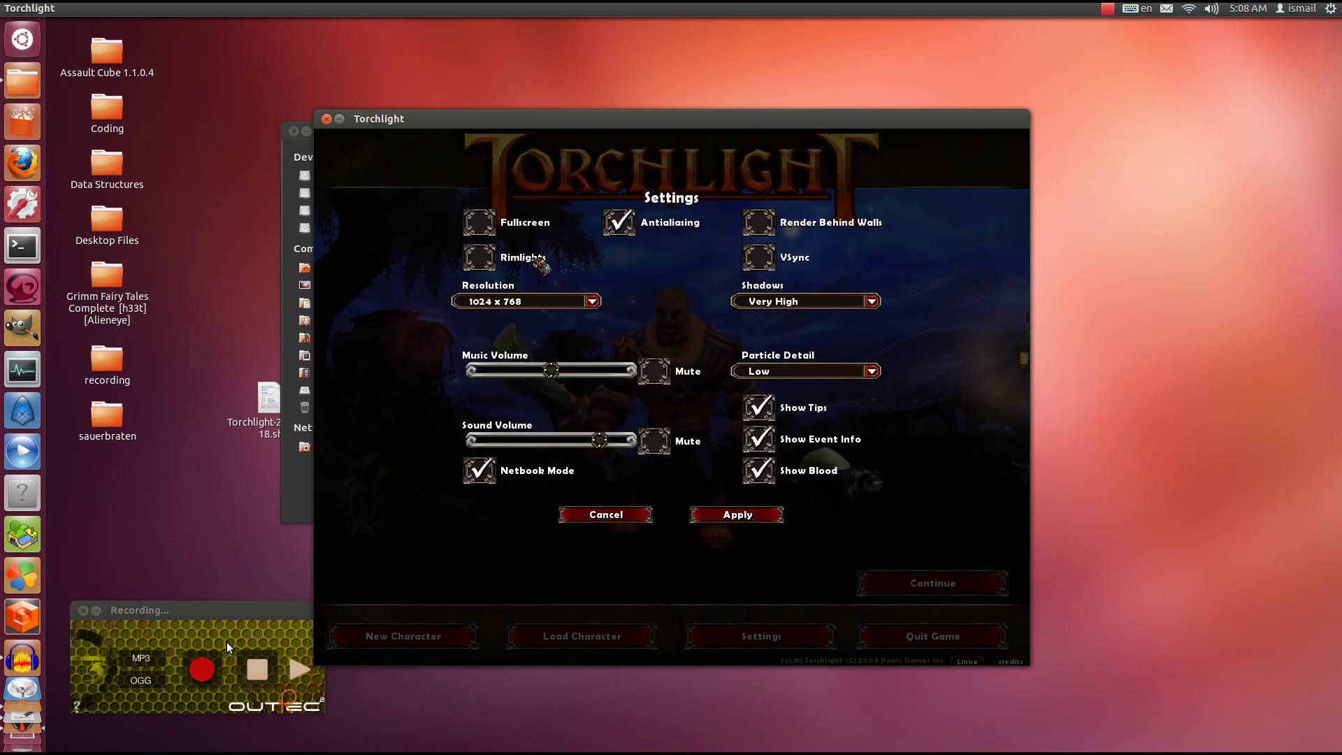
click(489, 265)
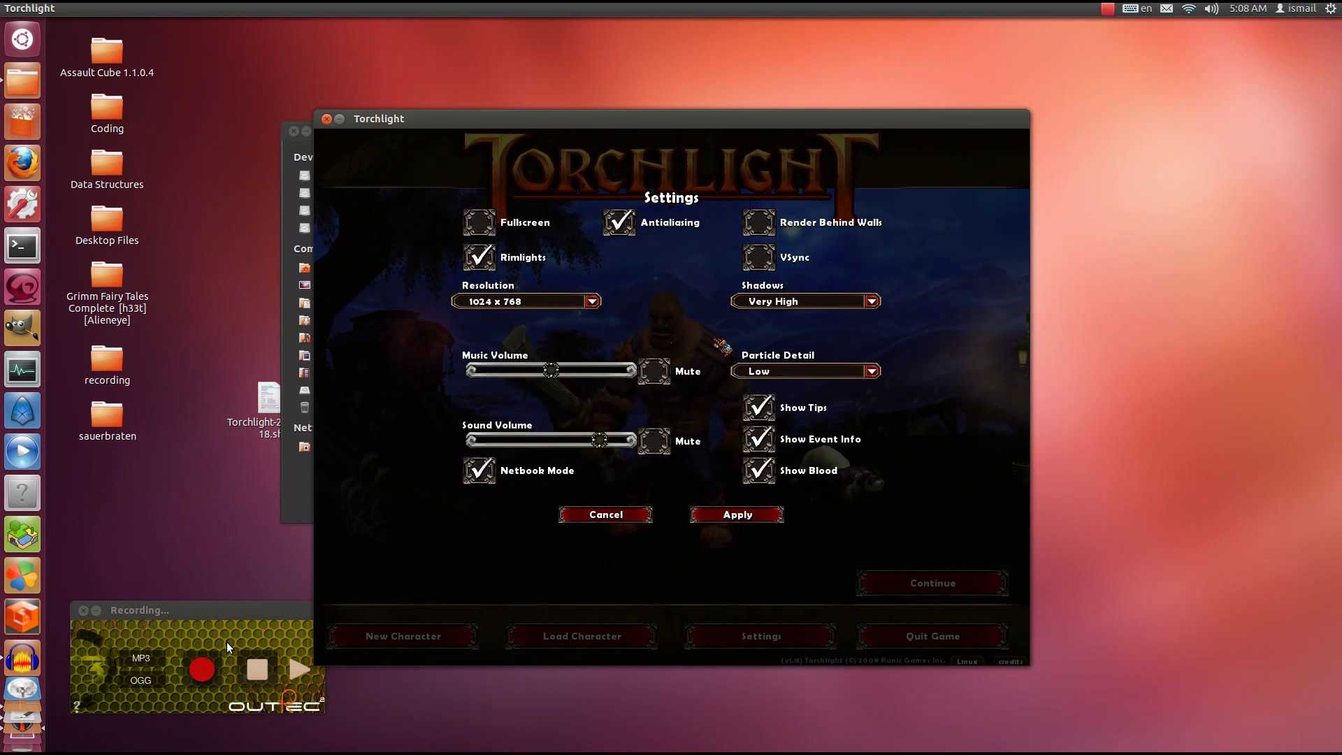
click(872, 373)
click(783, 430)
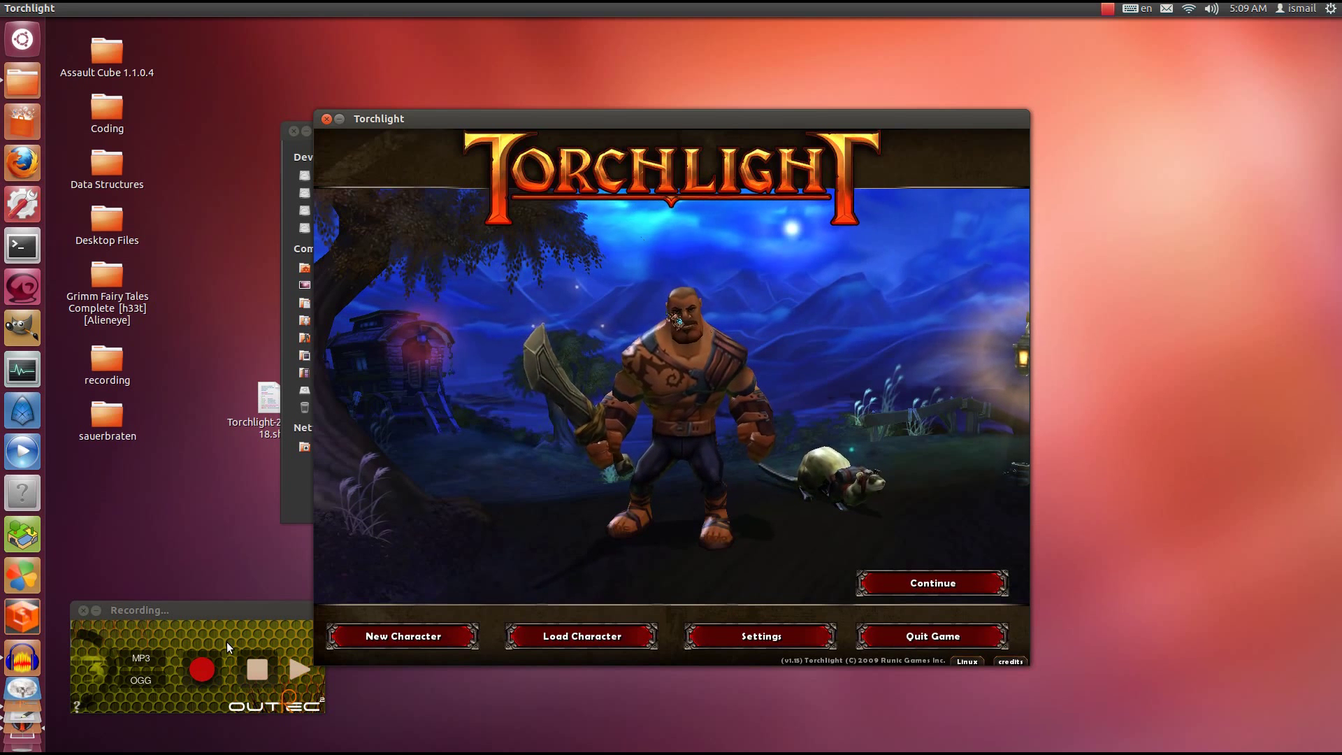
- Continue the saved Destroyer and toggle the inventory, character and pet panels
click(902, 585)
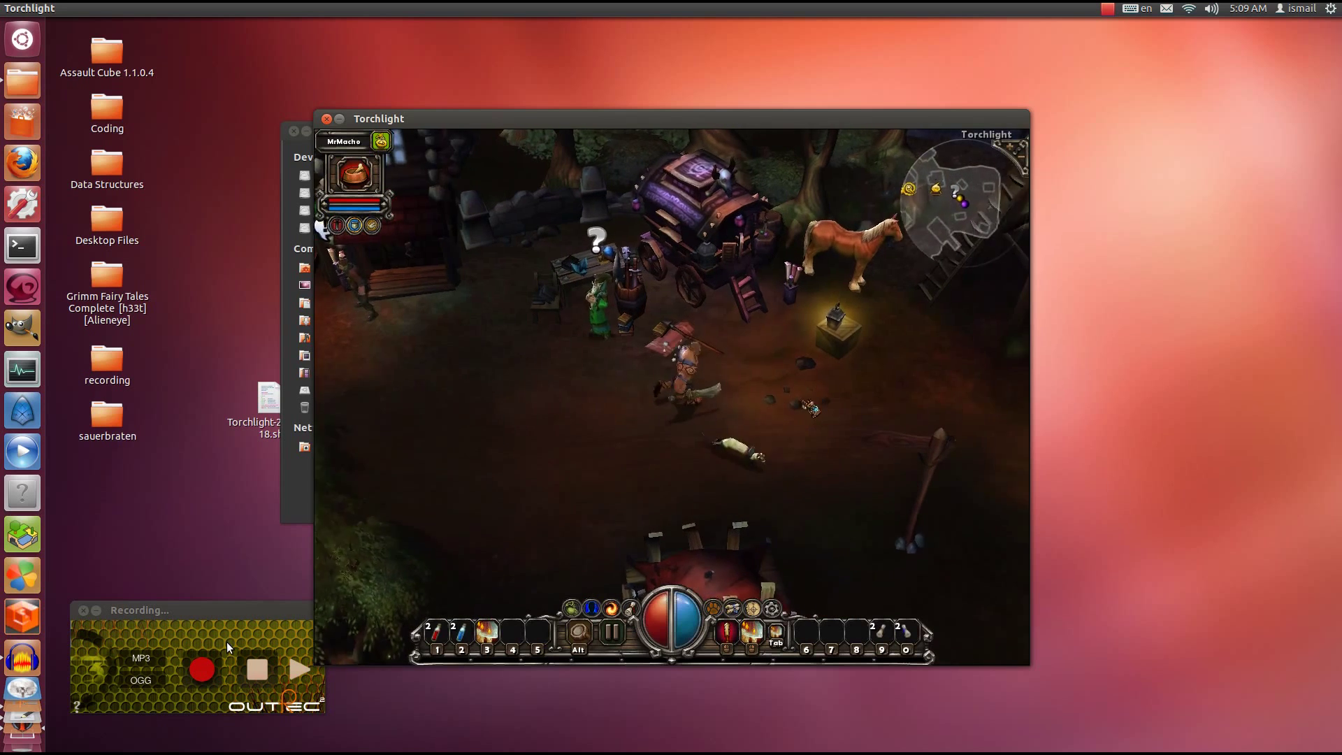
key(i)
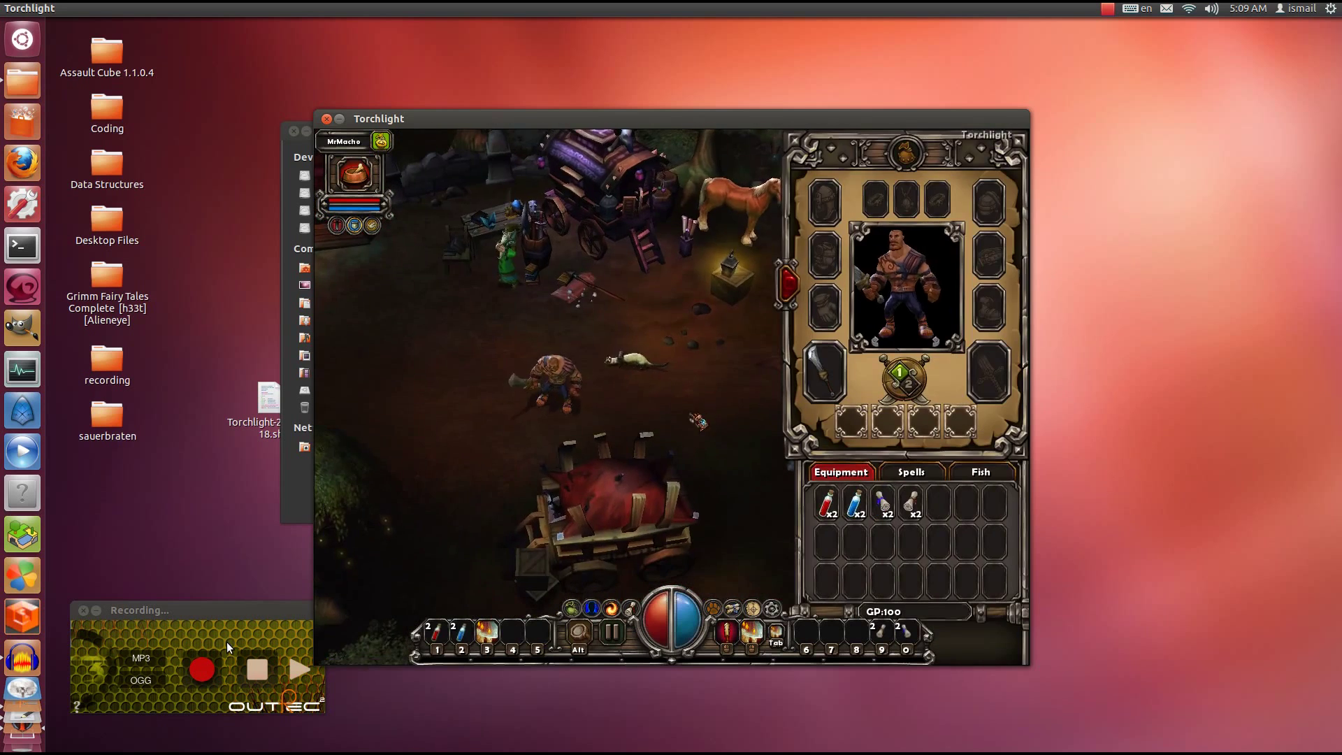
key(c)
key(i)
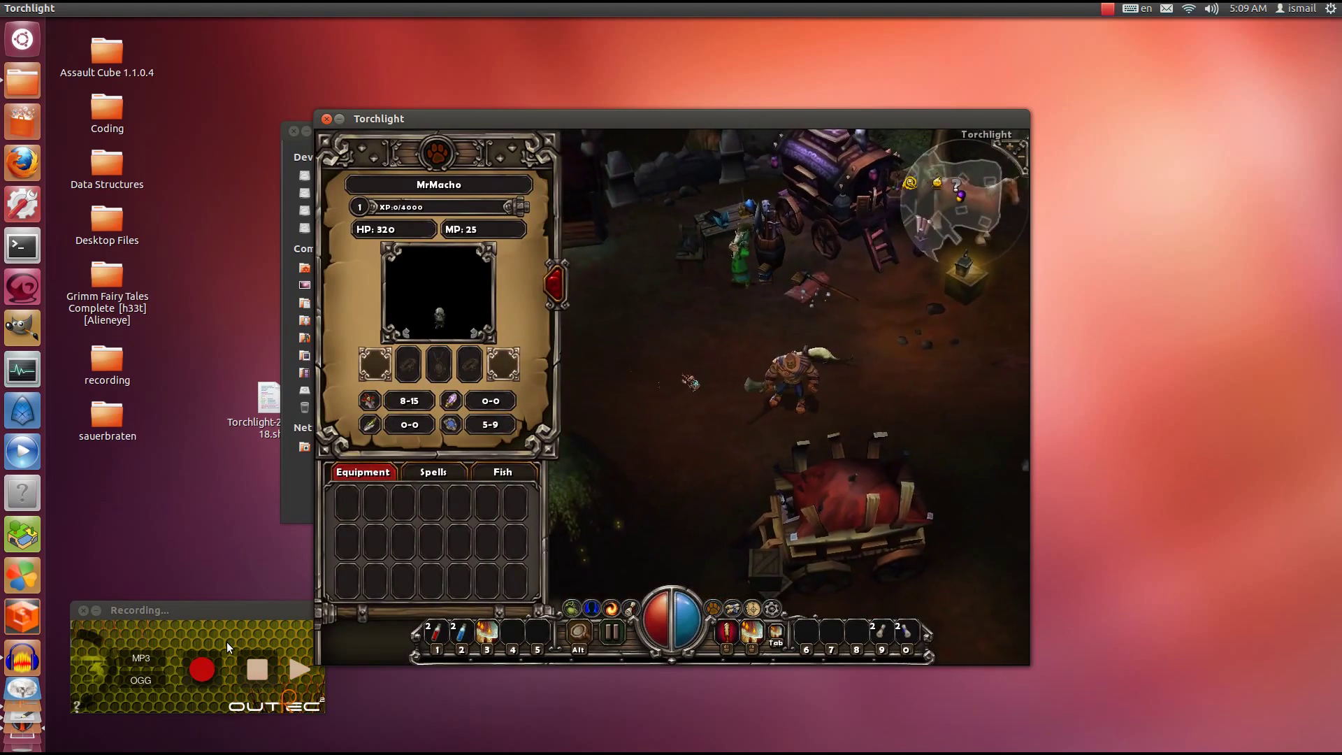
key(c)
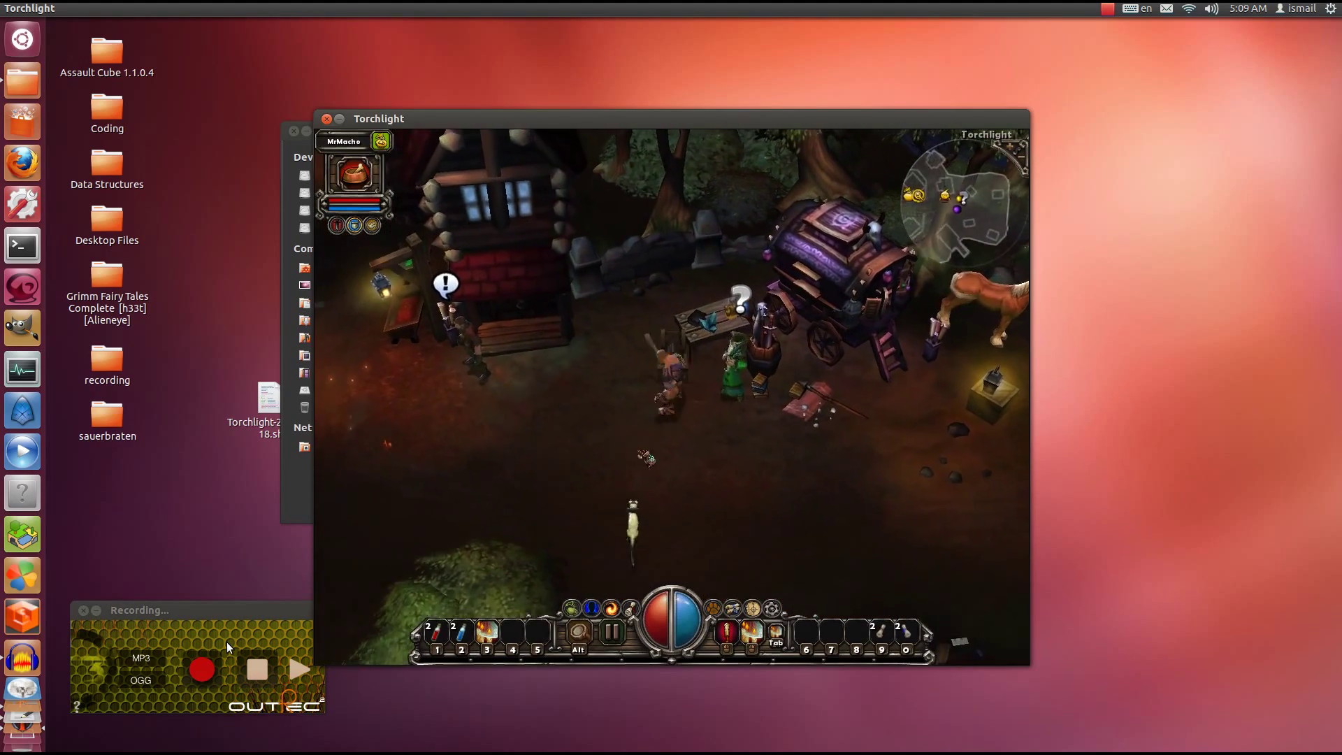
key(i)
key(c)
key(i)
key(p)
key(i)
key(i)
key(p)
key(i)
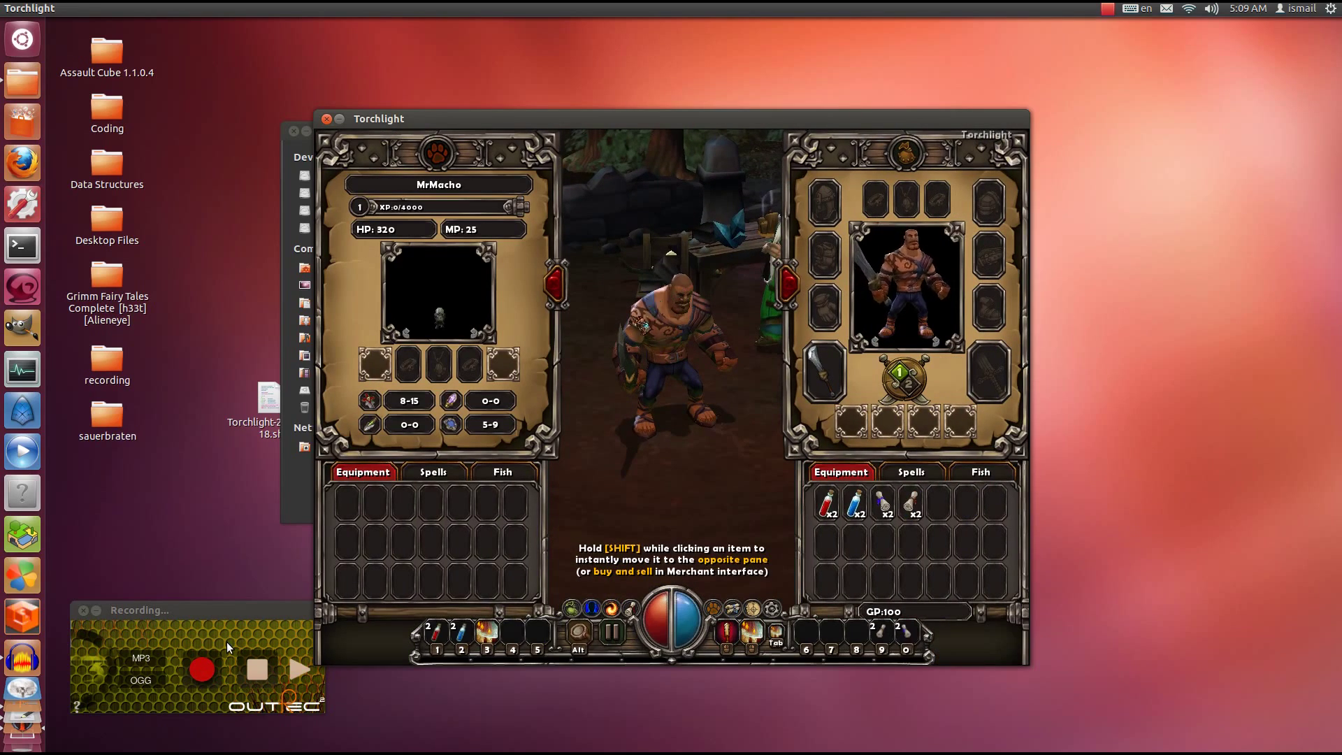
key(Escape)
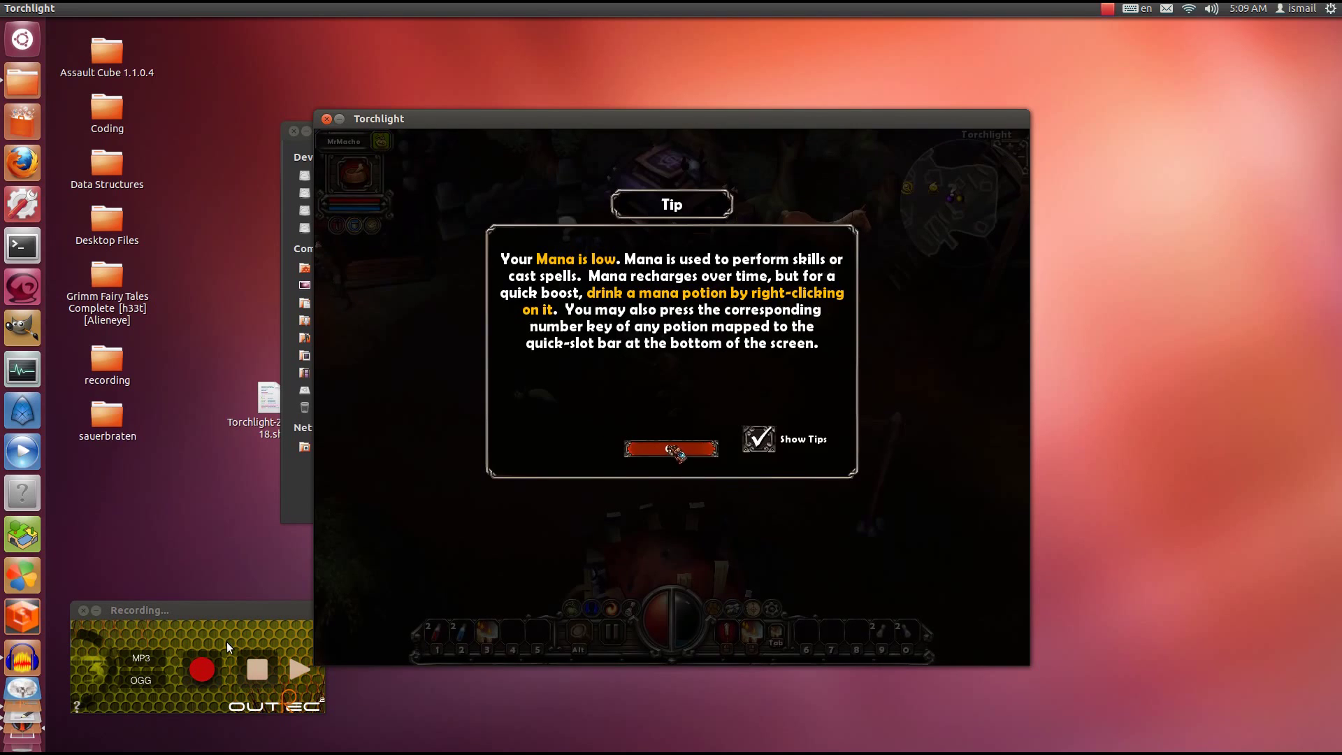
- Dismiss the low-mana tip and walk the hero around town back to the cart
click(673, 450)
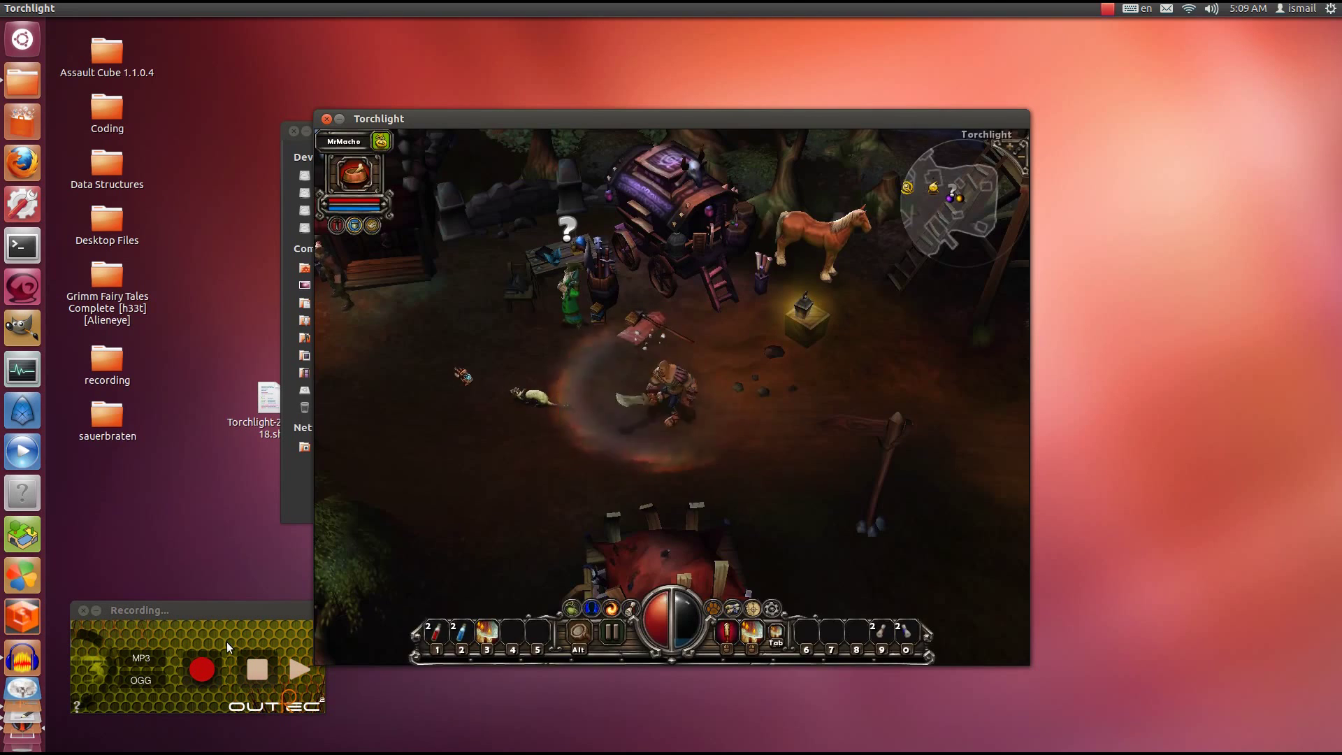
click(462, 376)
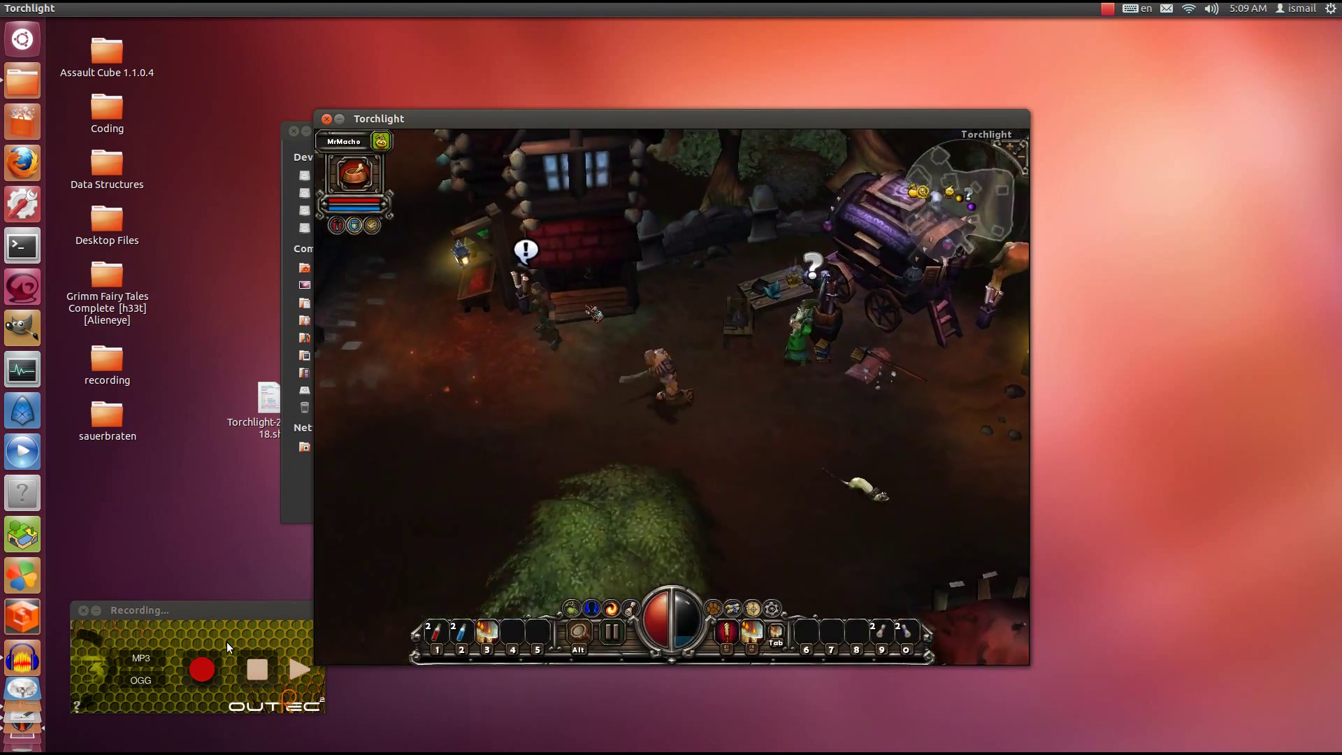
click(639, 313)
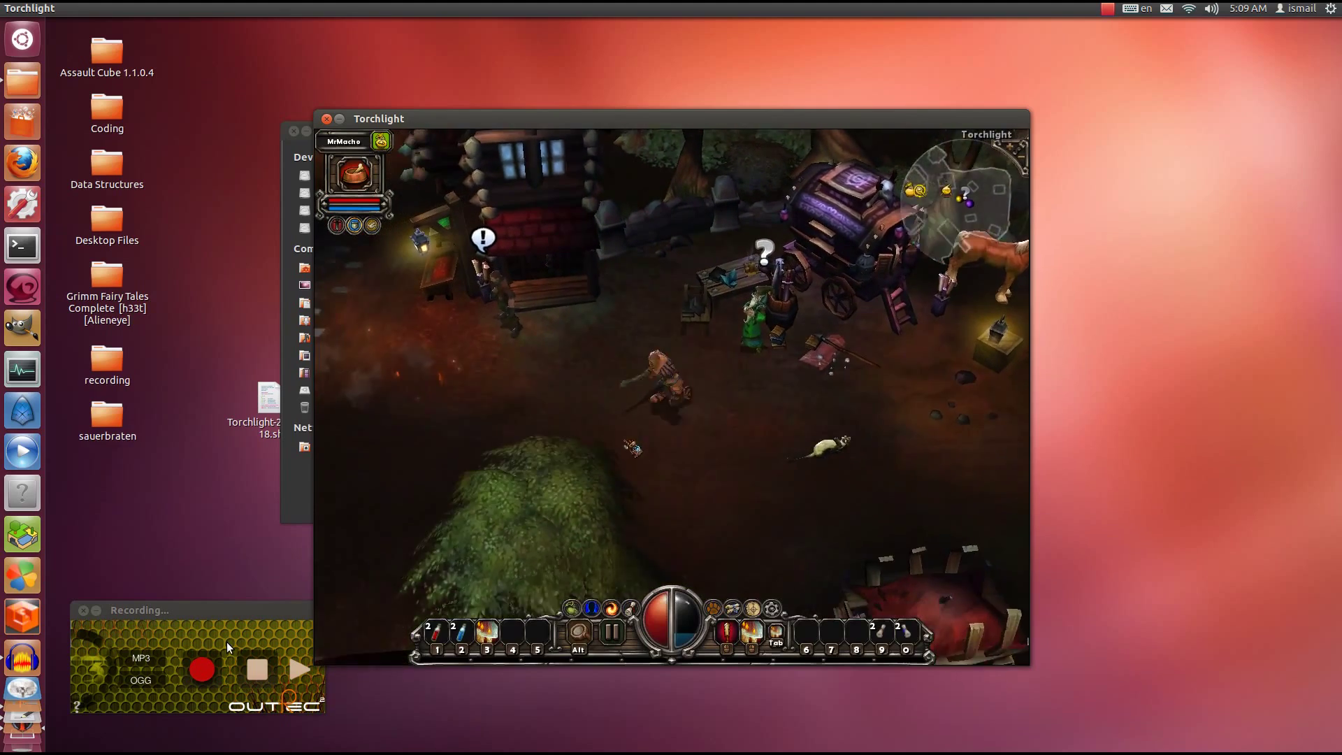
click(641, 451)
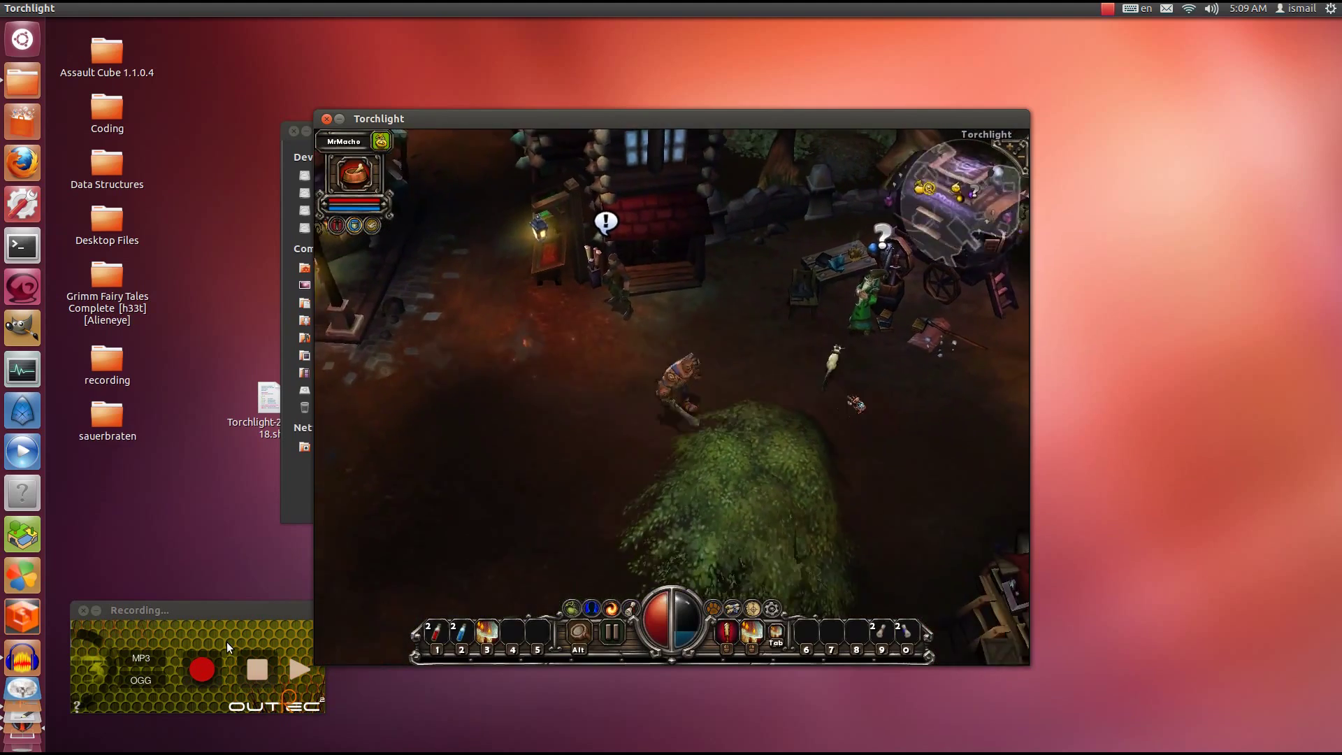
click(860, 404)
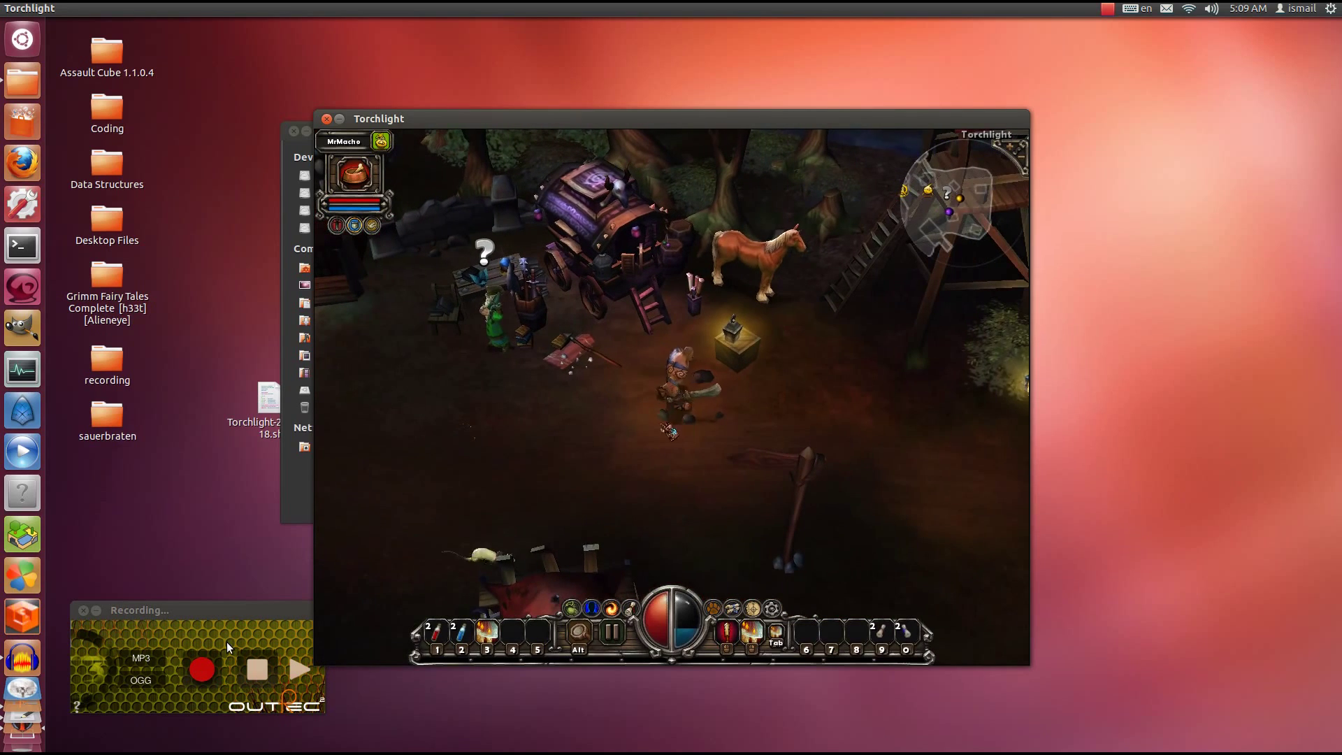